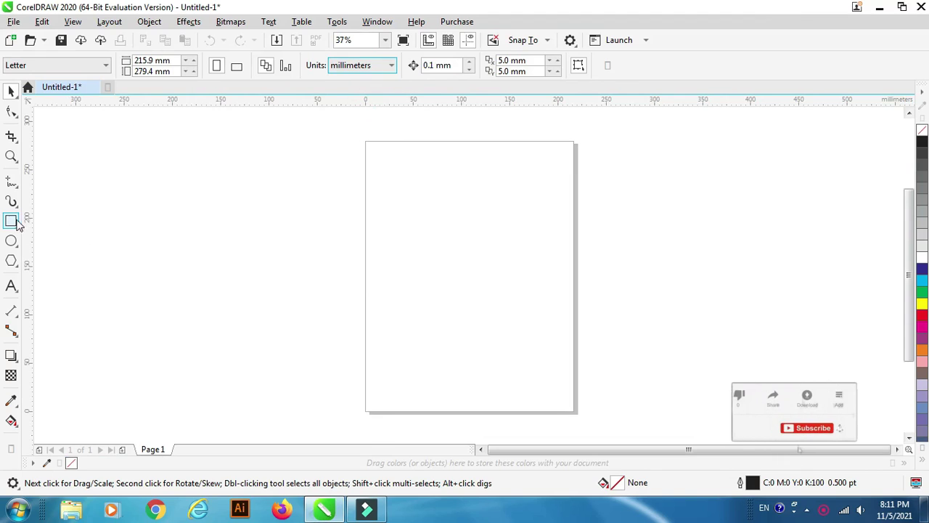
- Draw a rectangle about 156 × 49 mm near the page's top and make a copy narrowed to about 34 mm at its right end
left_click(11, 221)
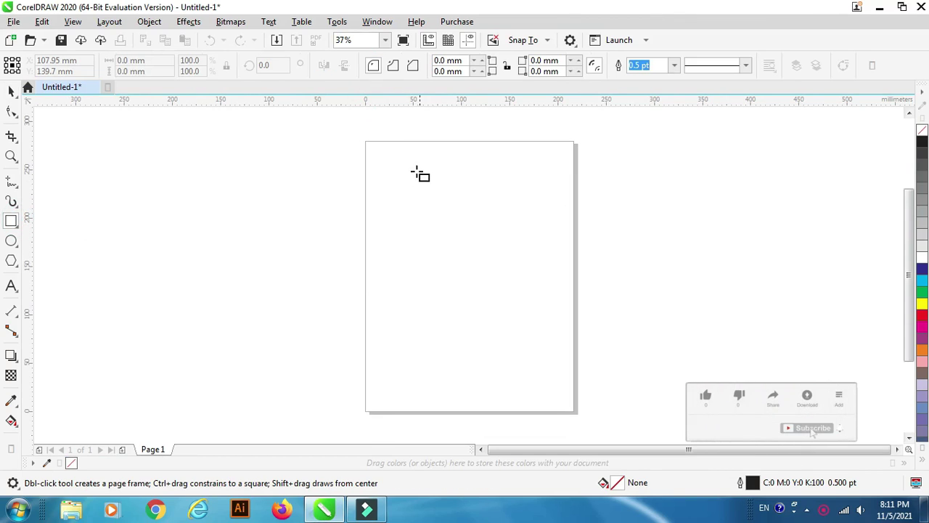
mouse_move(402, 158)
left_mouse_down()
mouse_move(433, 210)
mouse_move(500, 222)
mouse_move(557, 199)
mouse_move(552, 205)
left_mouse_up()
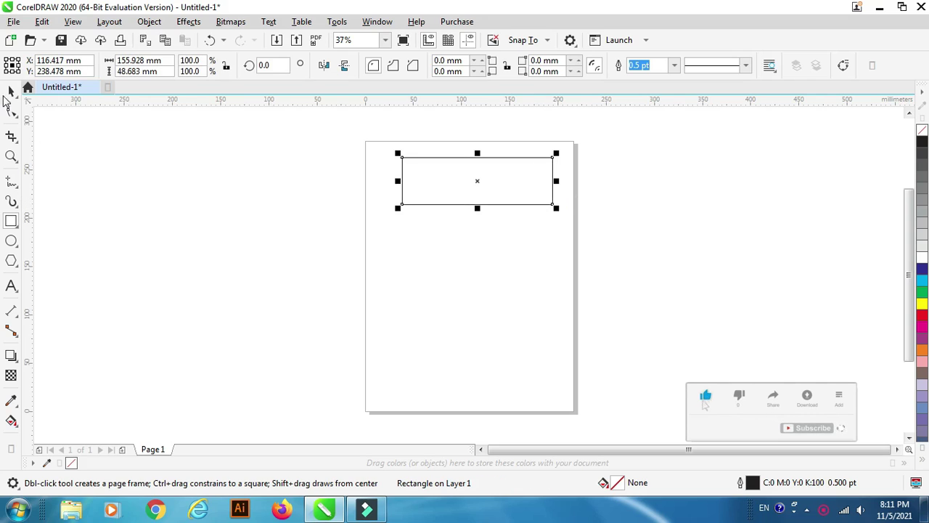
left_click(11, 156)
left_click_drag(328, 136, 590, 249)
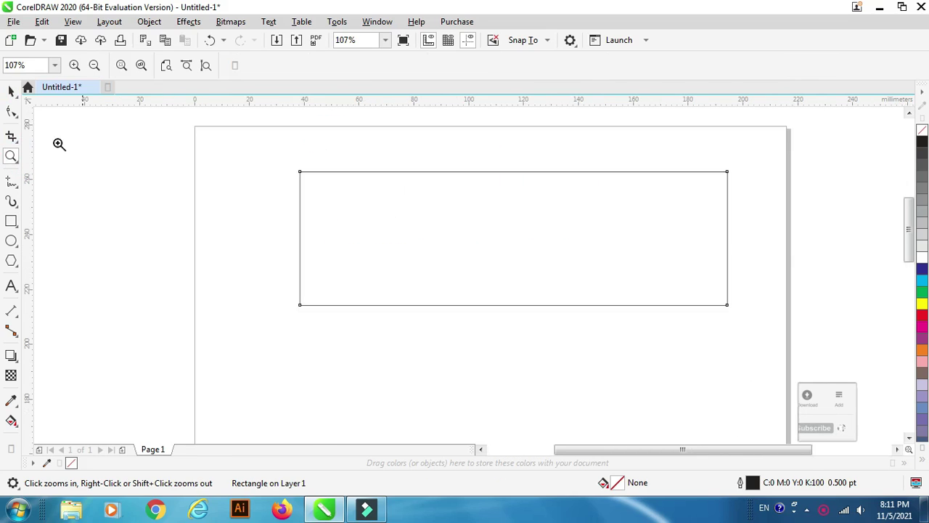
left_click(11, 91)
left_click_drag(296, 238, 633, 234)
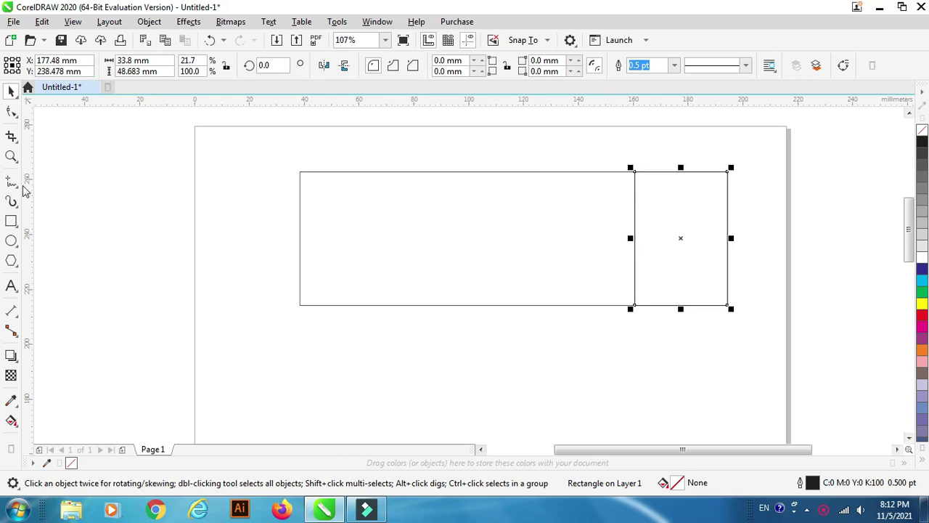
- Round all four corners of the narrow rectangle fully, to a radius of about 16.9 mm
left_click(11, 111)
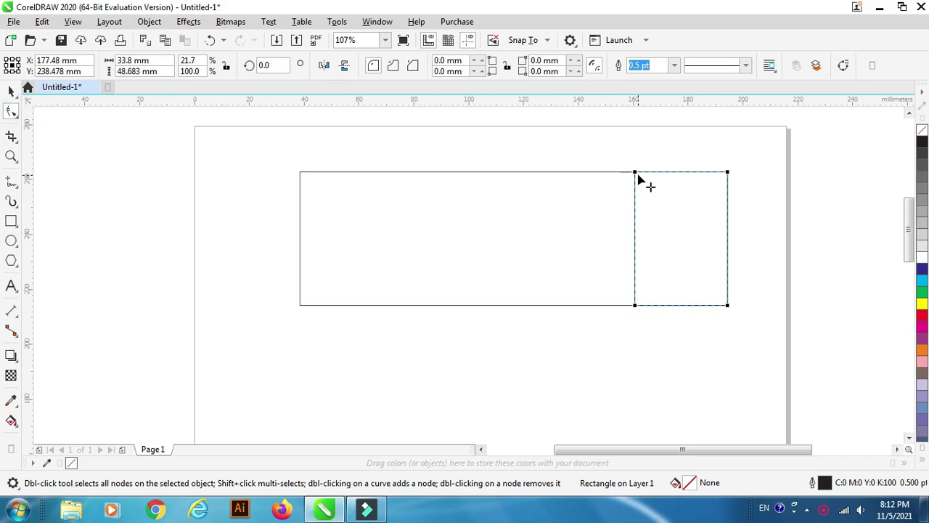
left_click_drag(636, 174, 691, 171)
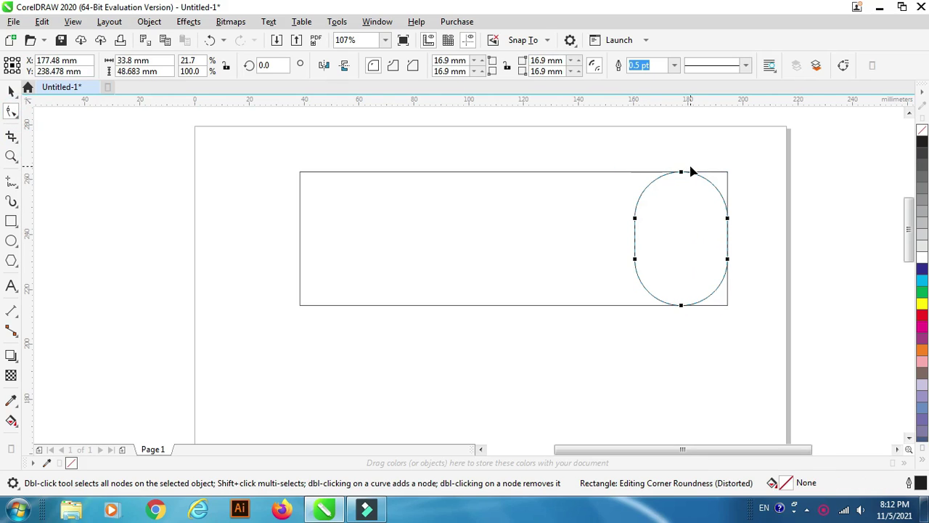
left_click(10, 91)
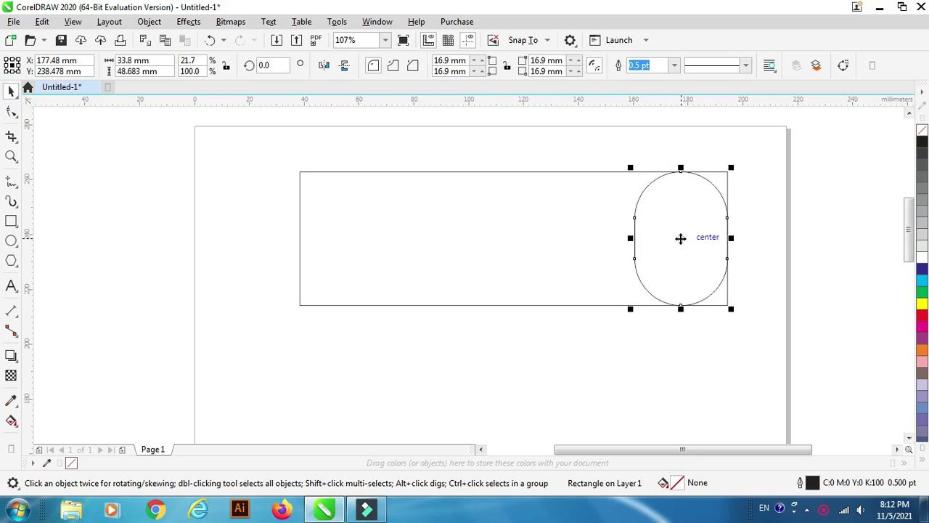
- Copy the rounded shape horizontally toward the wide rectangle's other end and align the copy with the rectangle's left edge
left_click_drag(681, 238, 379, 238)
left_click(499, 242, "shift")
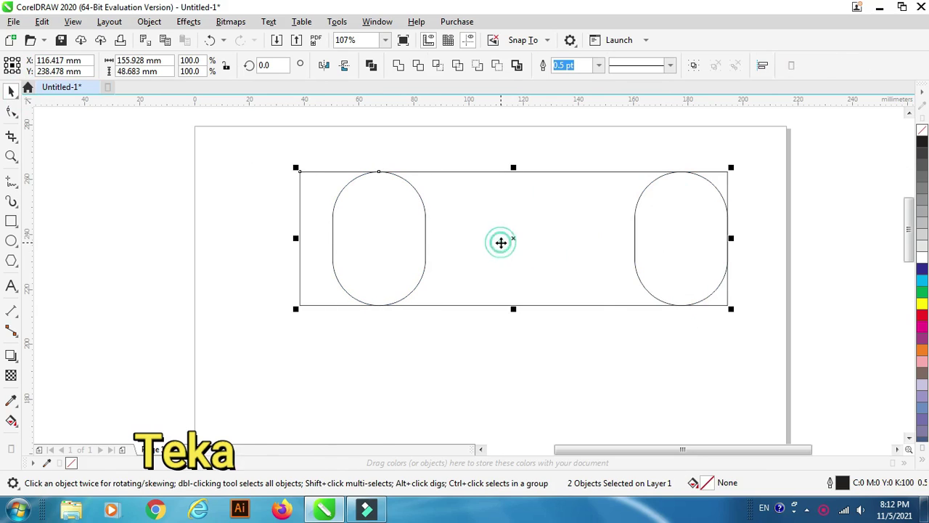
left_click(161, 23)
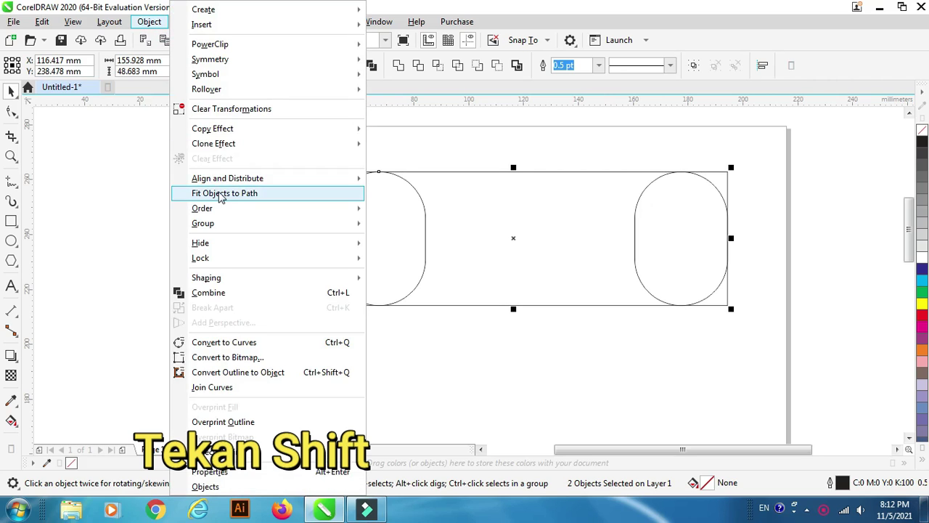
mouse_move(233, 181)
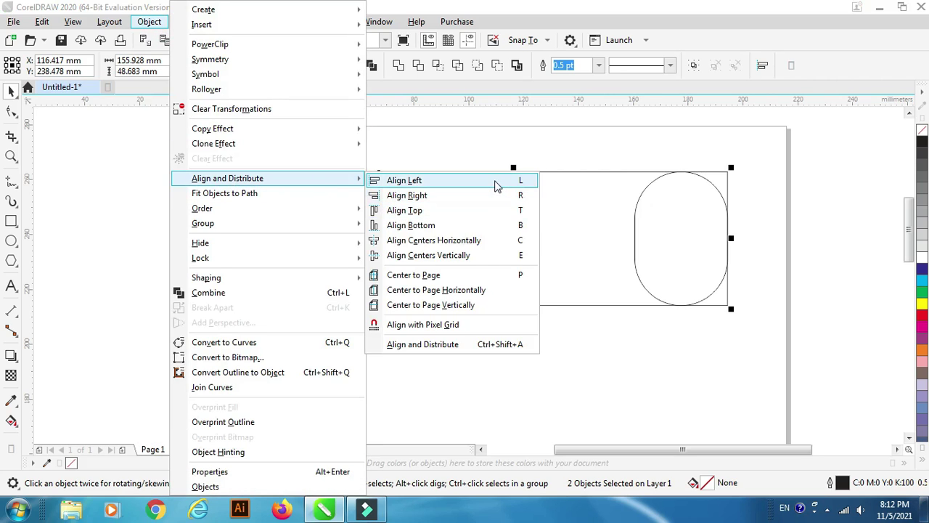
left_click(496, 182)
left_click(129, 211)
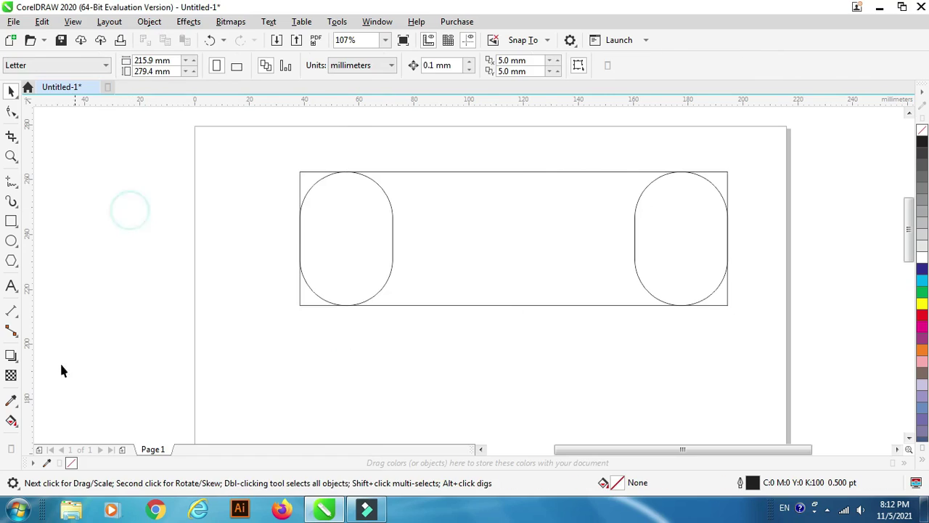
- Create a filled shape from the area between the two rounded shapes with Smart Fill, and delete the original wide rectangle
left_click(11, 421)
left_click(52, 435)
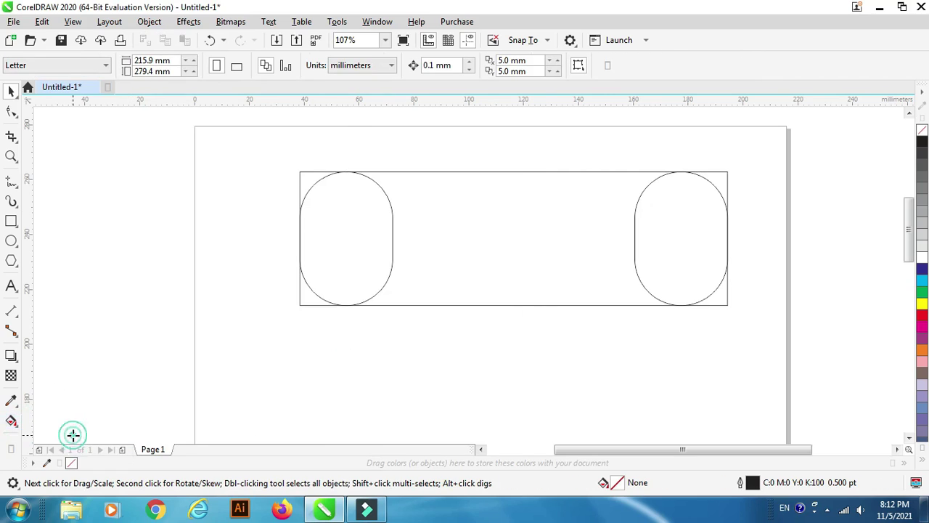
left_click(478, 217)
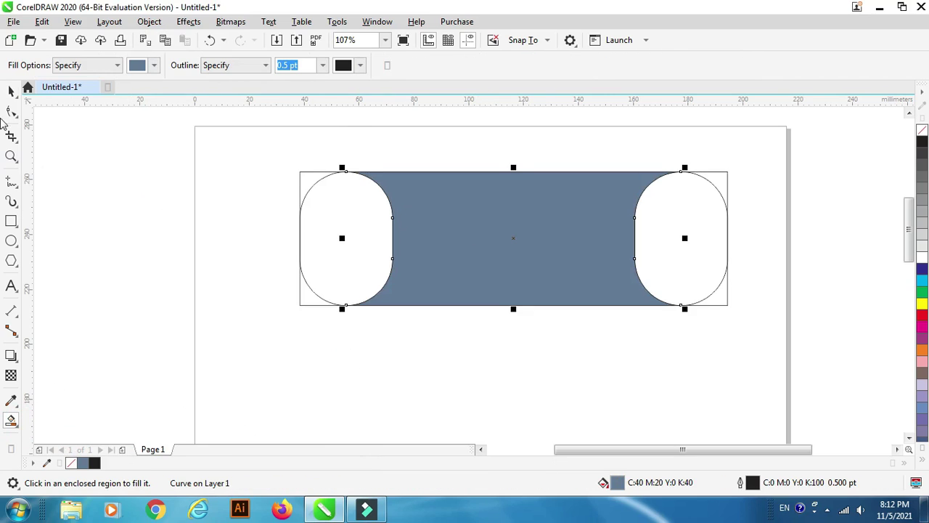
left_click(11, 90)
left_click(157, 140)
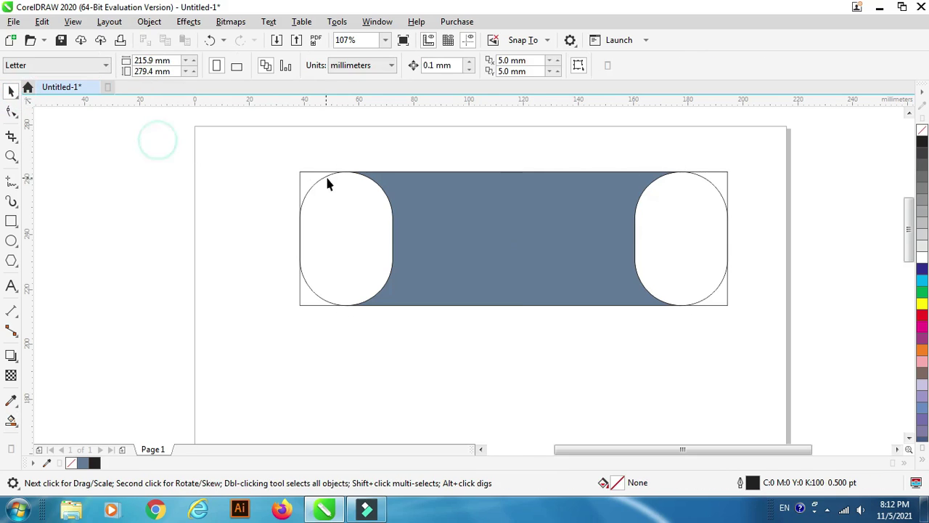
left_click(300, 177)
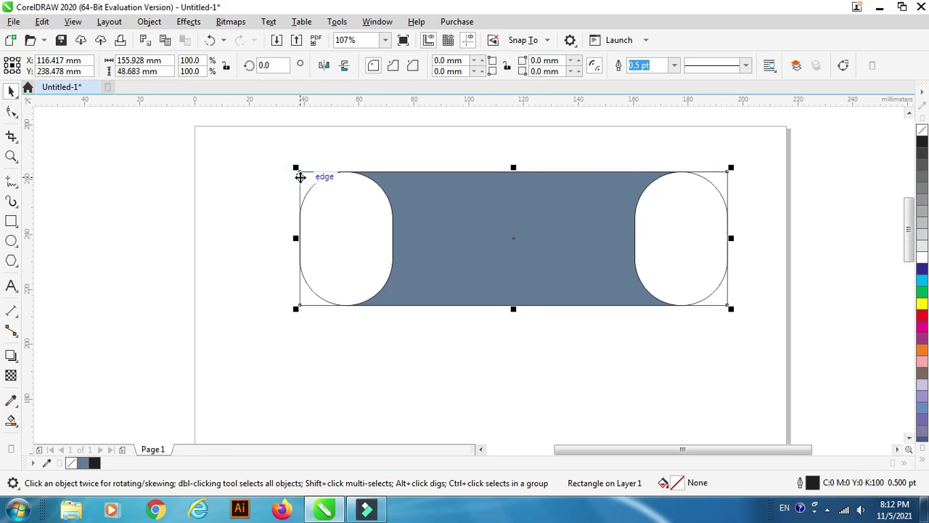
key("Delete")
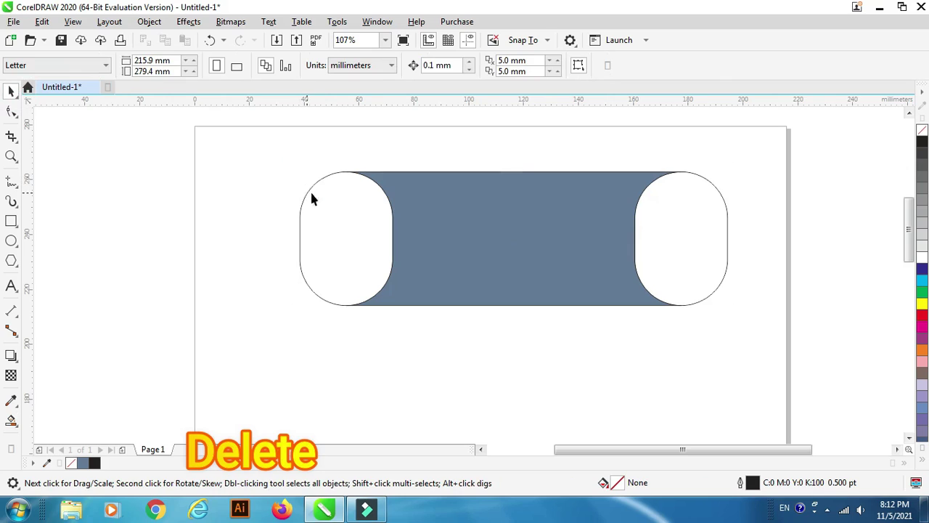
- Fill both rounded end shapes with red
left_click(348, 223)
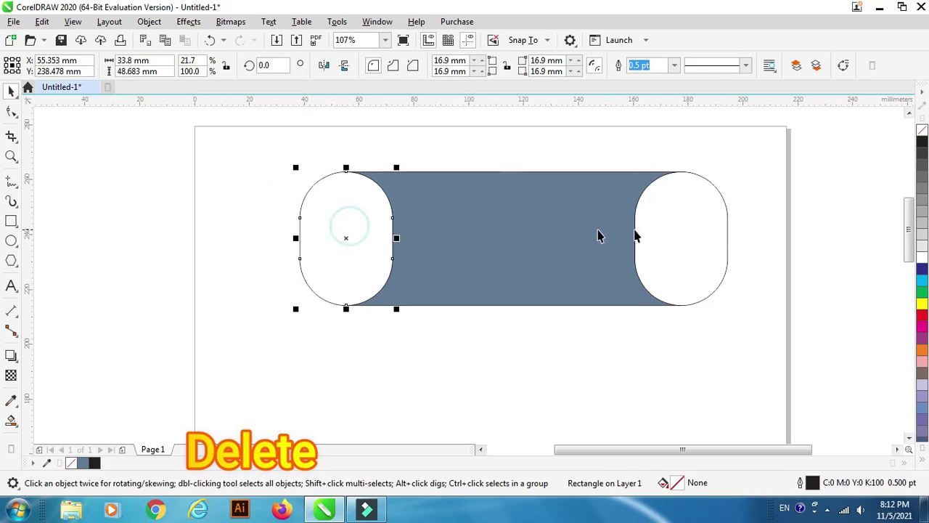
left_click(719, 232, "shift")
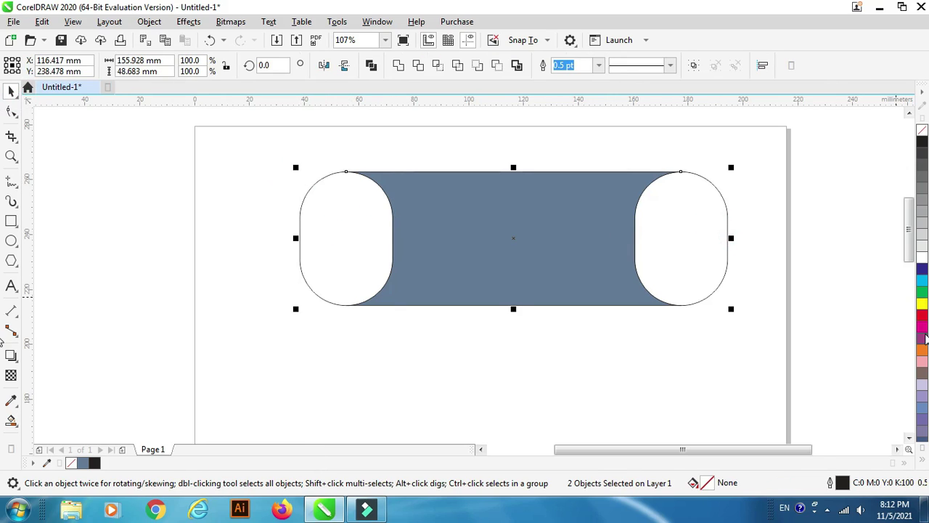
left_click(924, 317)
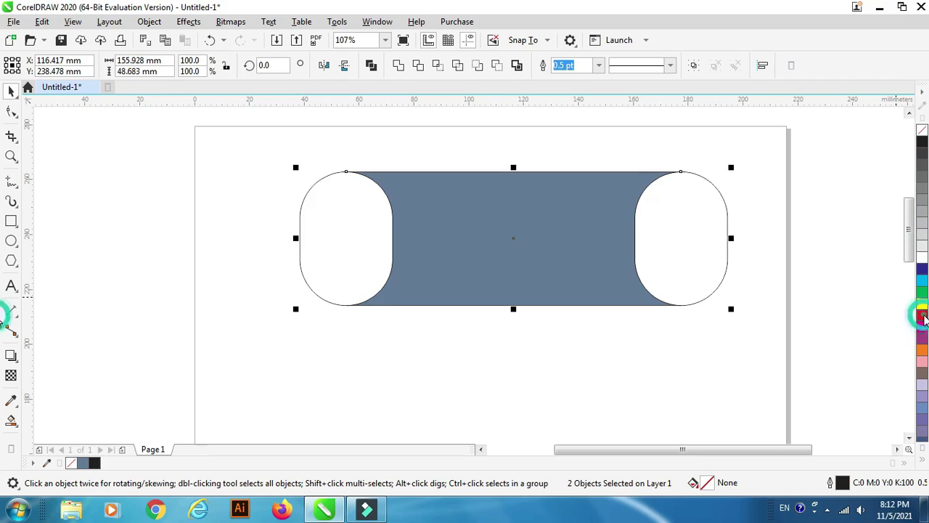
left_click(548, 364)
- Apply a vertical fountain fill to the middle shape, running from orange at its top edge to yellow near its centre
left_click(484, 240)
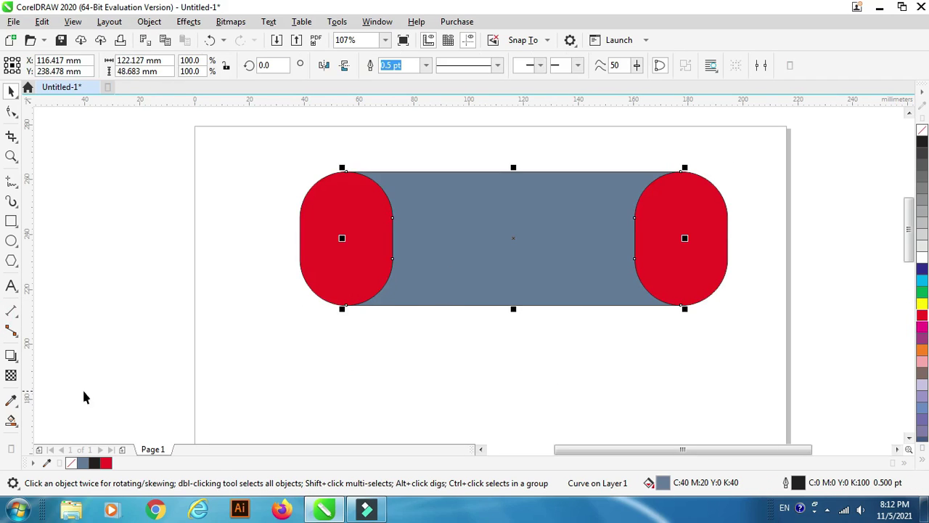
left_click(11, 421)
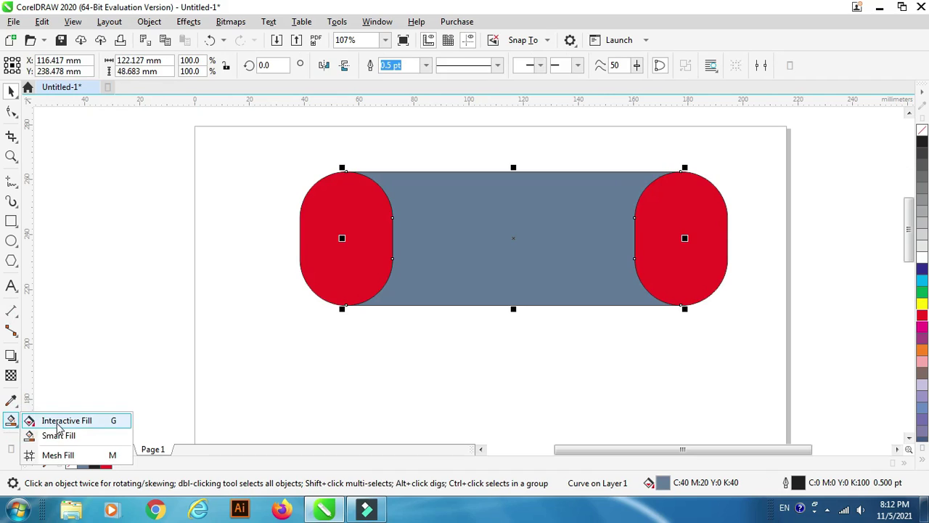
left_click(56, 421)
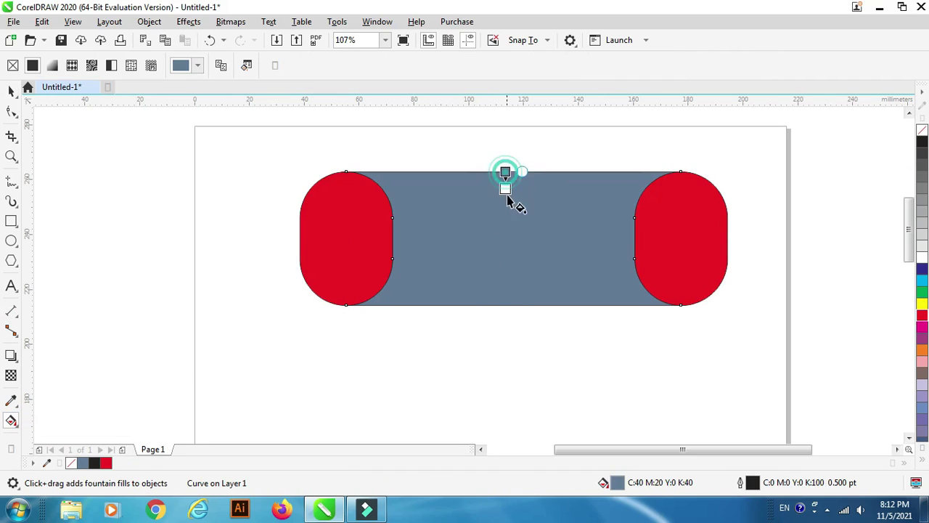
left_click_drag(507, 196, 511, 231)
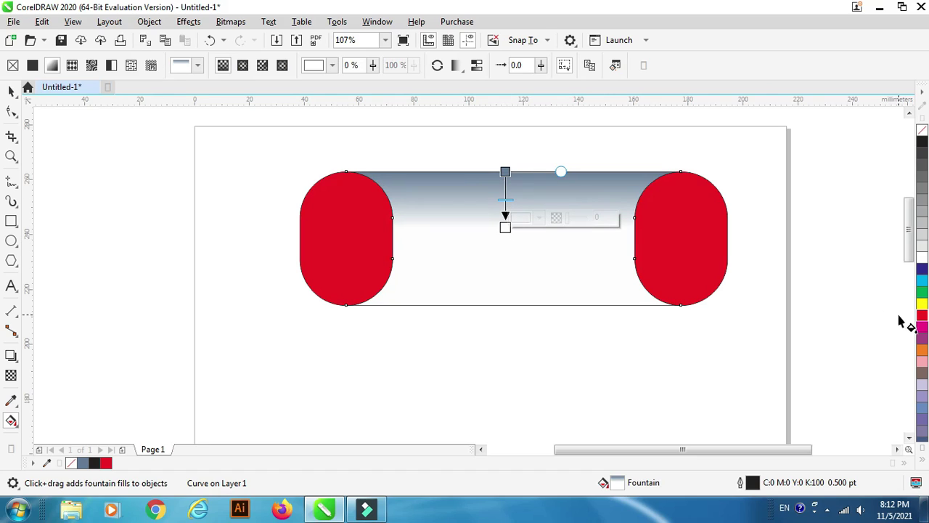
left_click_drag(924, 353, 505, 172)
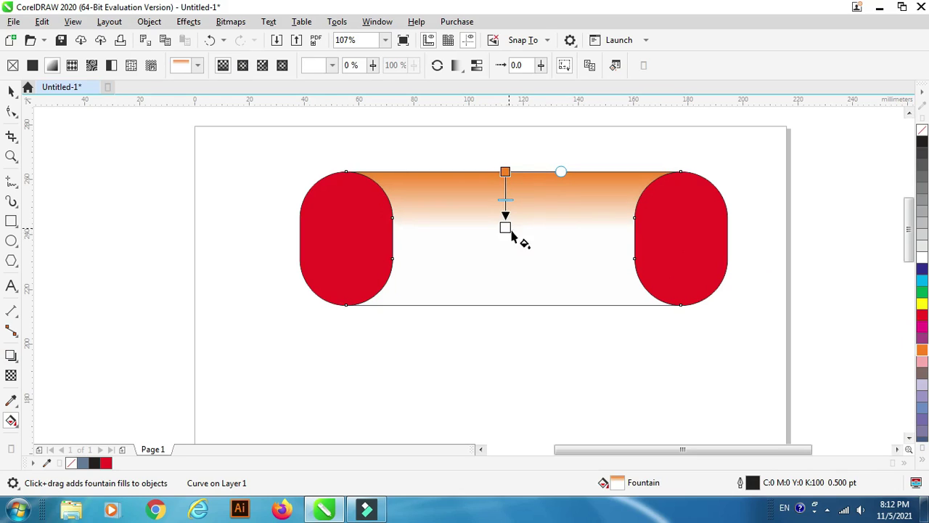
left_click_drag(922, 304, 506, 228)
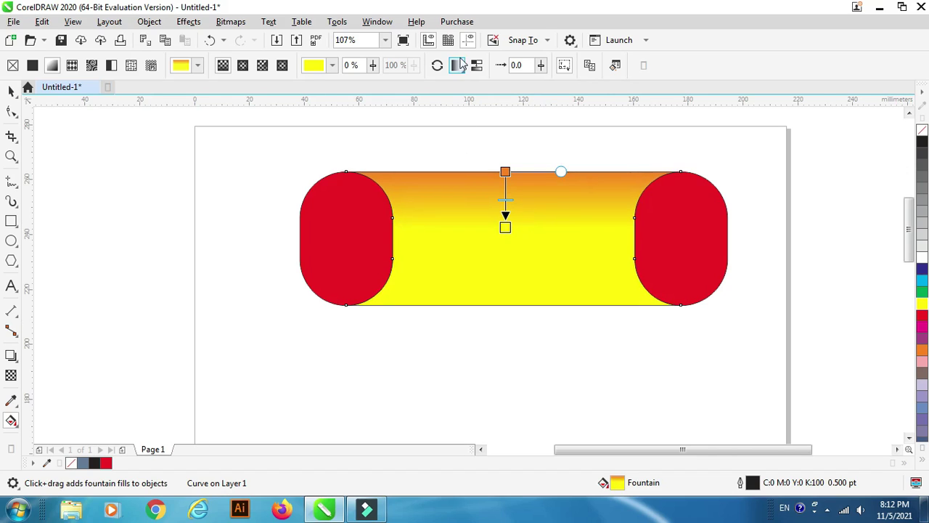
- Set the middle shape's fountain fill to Repeat and Mirror
left_click(457, 66)
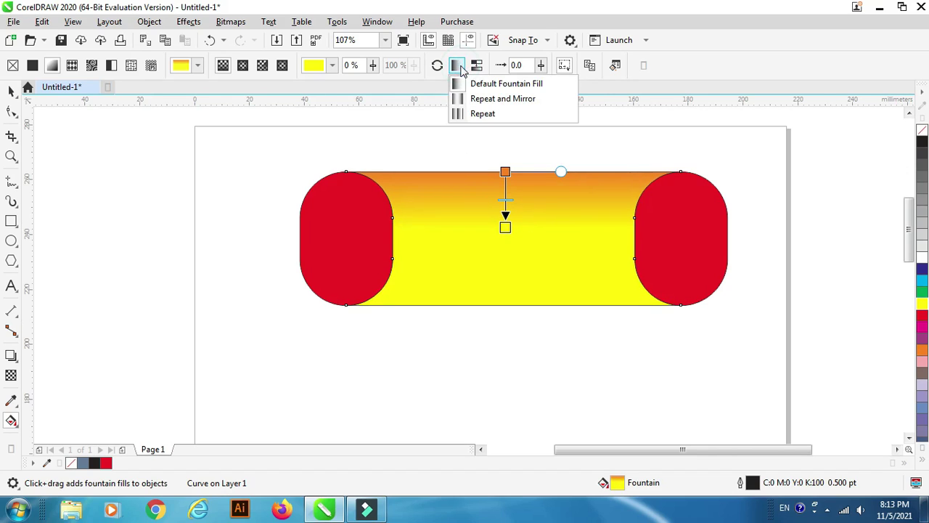
left_click(479, 100)
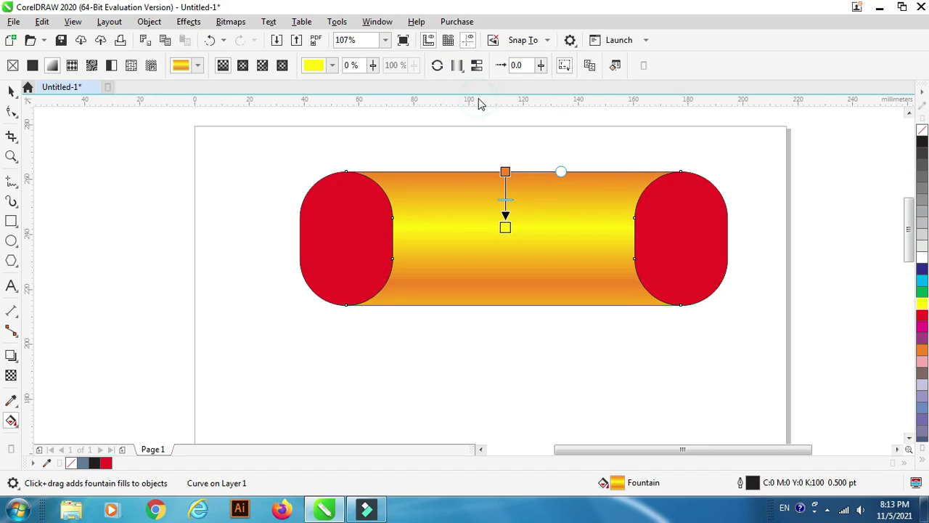
left_click(12, 91)
left_click(228, 182)
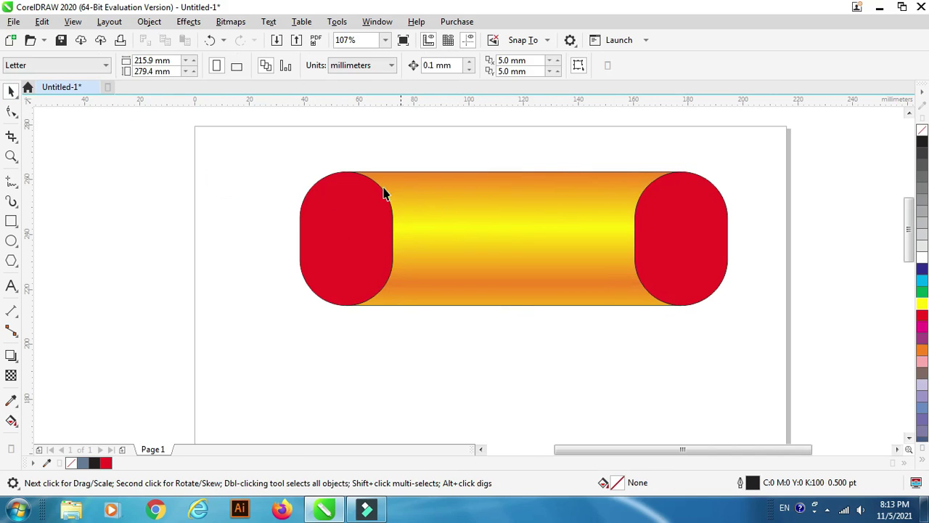
- Remove the outlines from the middle shape and both red end shapes
left_click_drag(228, 139, 768, 336)
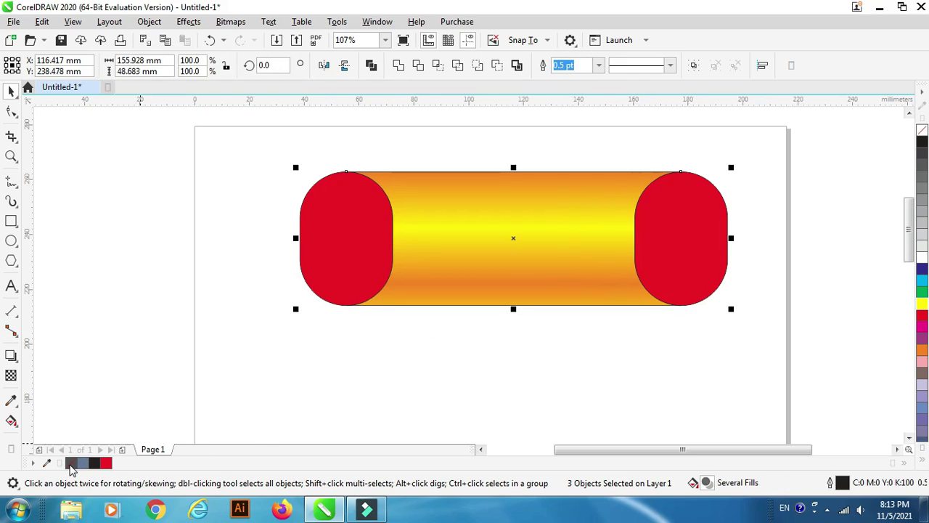
right_click(70, 463)
left_click(123, 318)
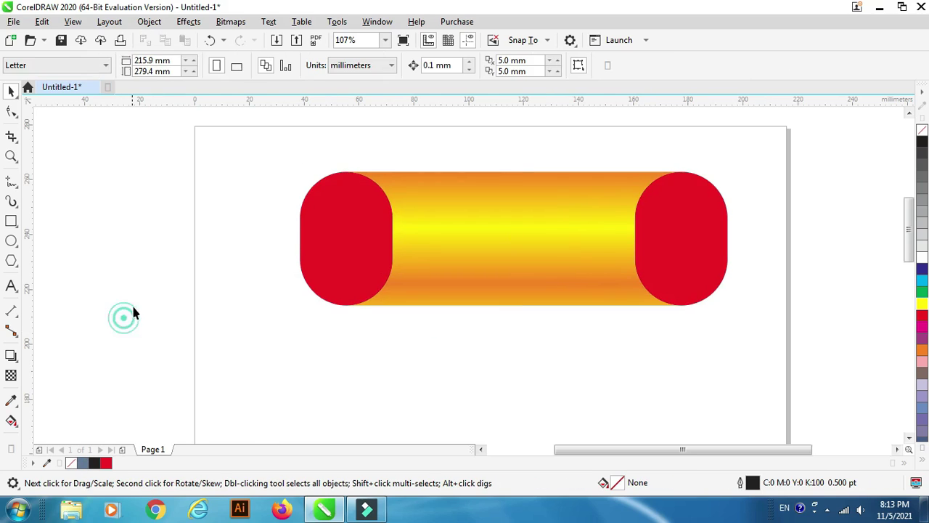
- Draw a horizontal rectangle about 170 × 30 mm across all three shapes, extending slightly beyond both red ends
left_click(11, 221)
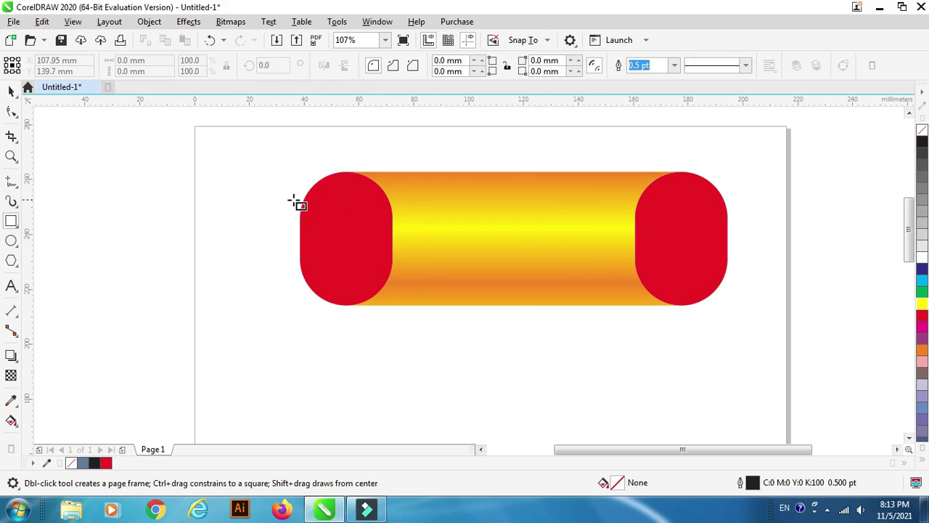
left_click_drag(284, 193, 753, 277)
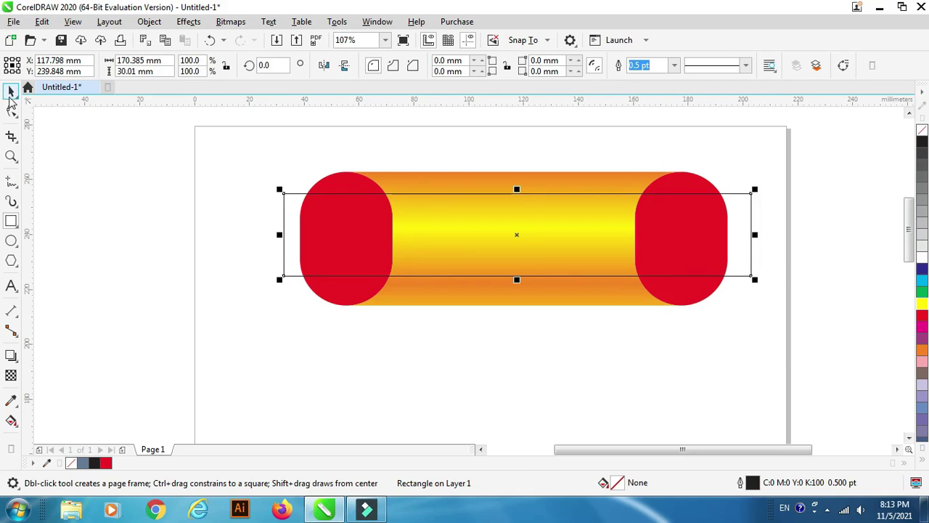
left_click(11, 90)
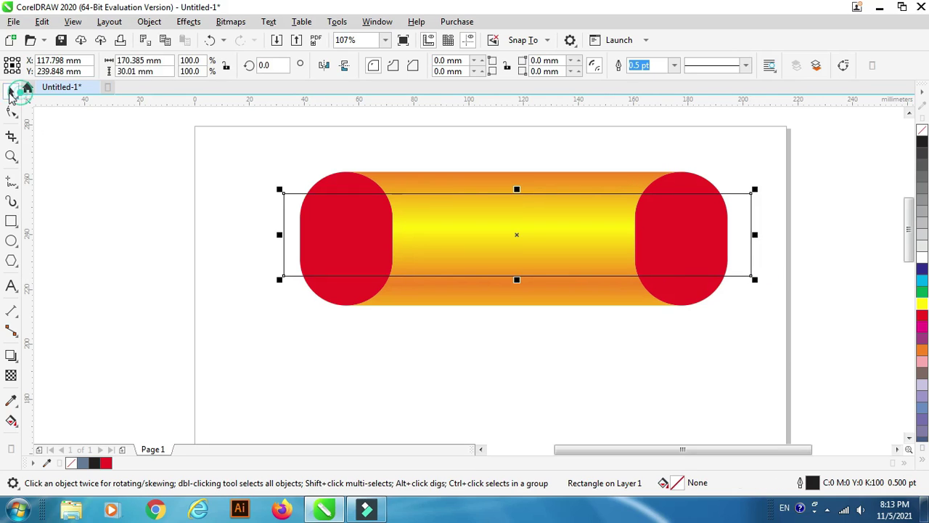
- Align the horizontal rectangle's centre vertically with the gradient middle shape
left_click(600, 180, "shift")
left_click(149, 21)
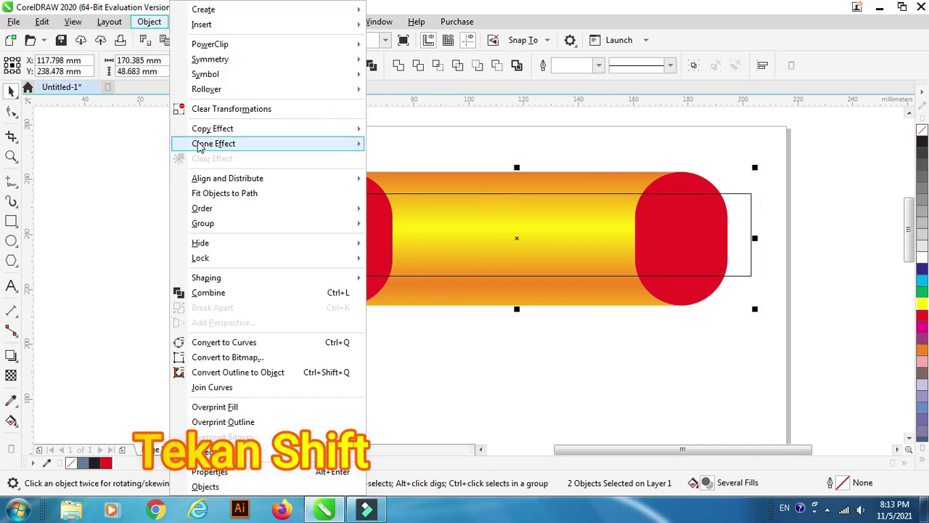
mouse_move(218, 180)
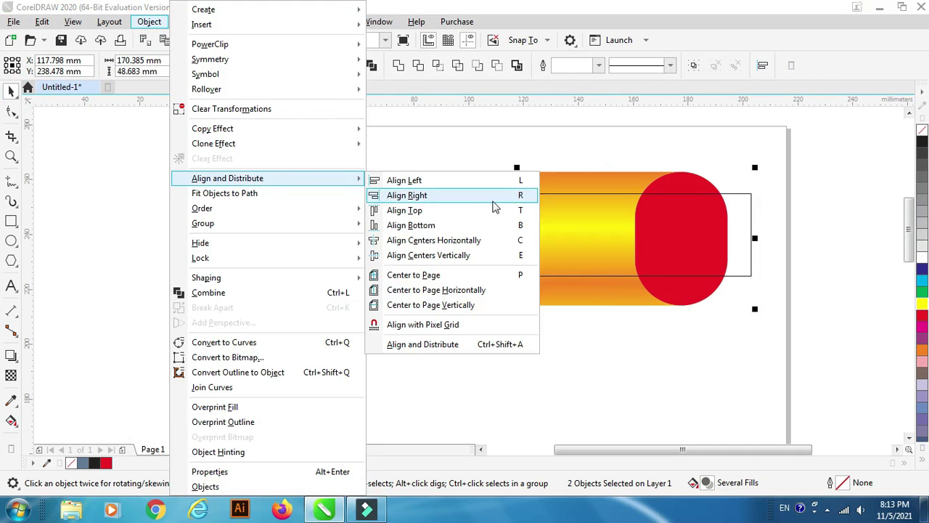
left_click(528, 258)
left_click(164, 199)
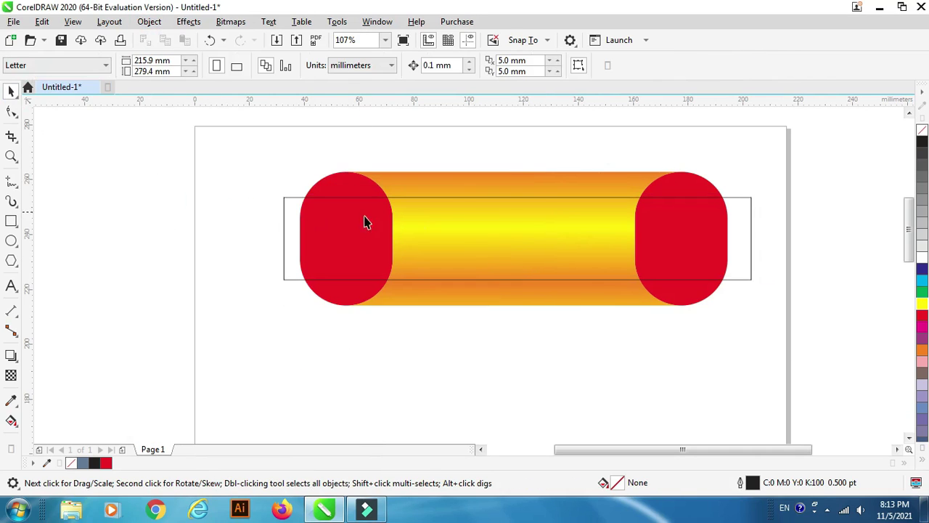
- Fill the horizontal rectangle with 20% black light grey and remove its outline
left_click(748, 257)
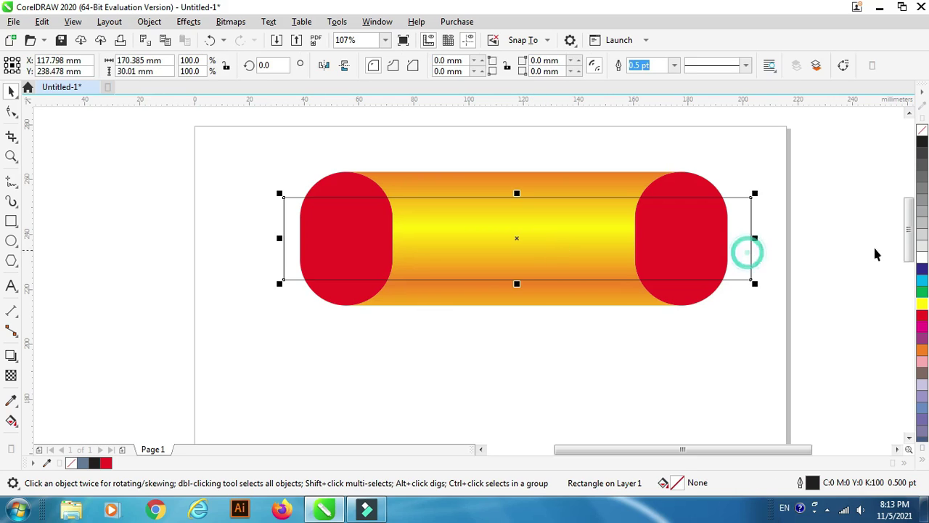
left_click(922, 234)
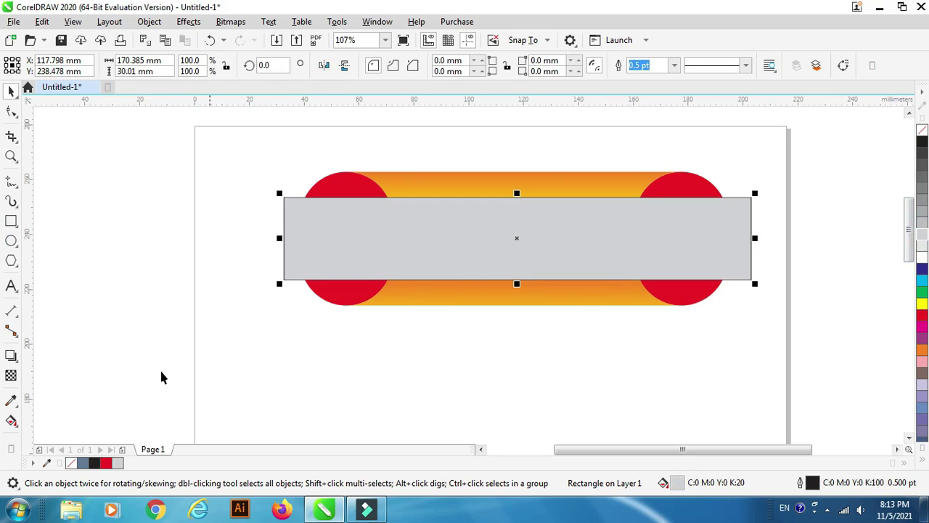
right_click(71, 464)
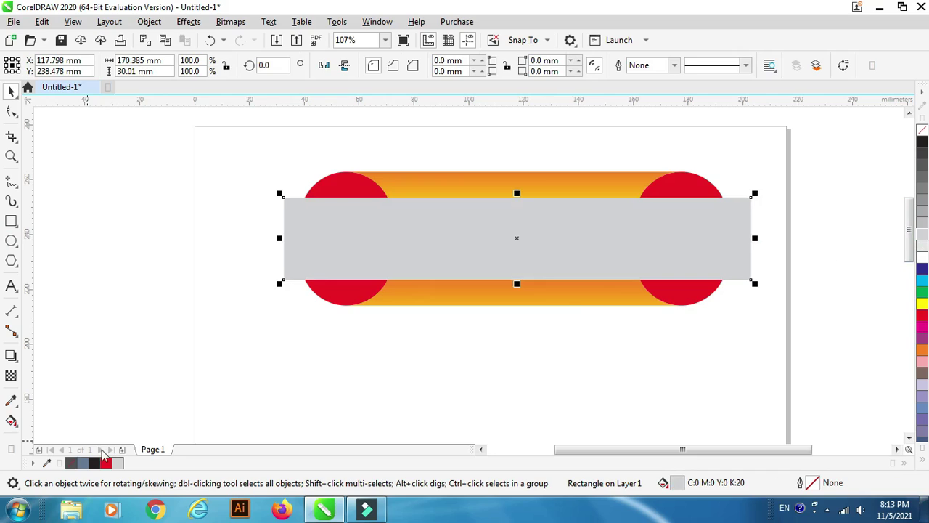
- Bring the gradient middle shape to the front of the layer, above the grey band
left_click(575, 294)
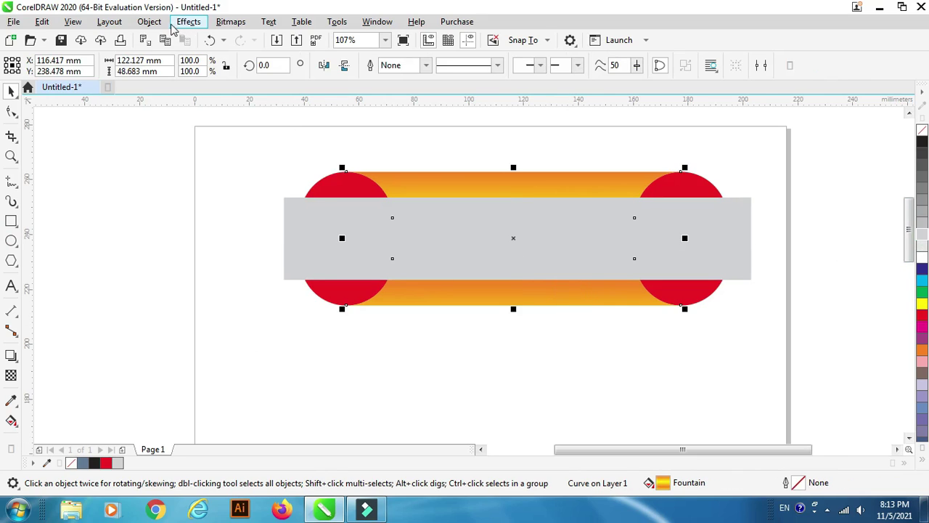
left_click(151, 21)
mouse_move(231, 229)
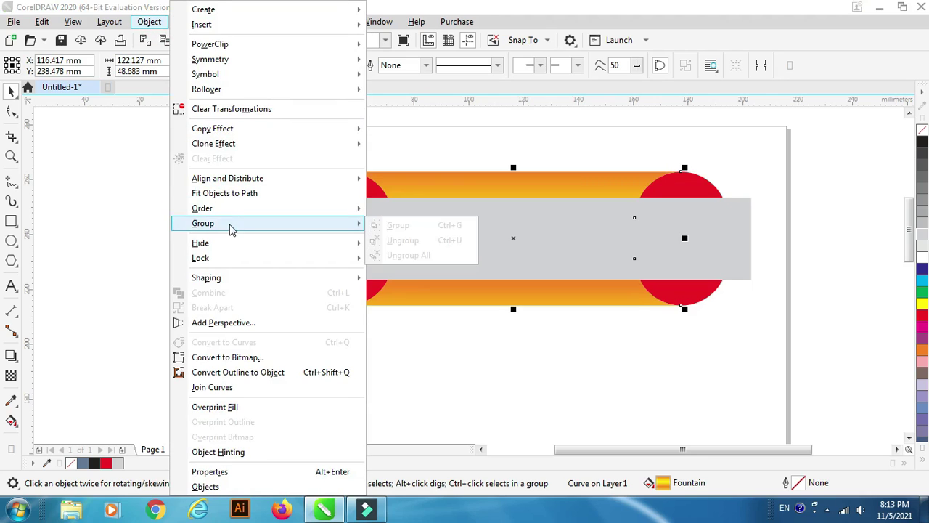
mouse_move(228, 211)
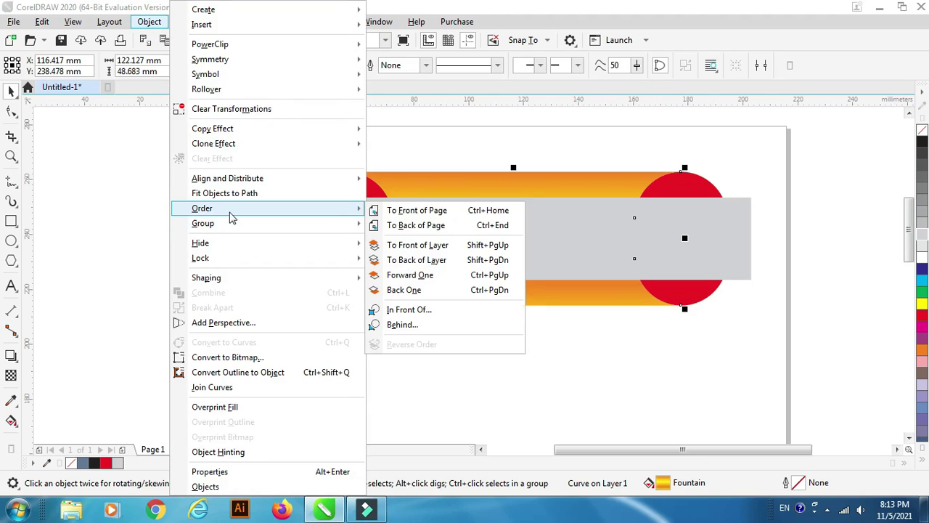
left_click(444, 245)
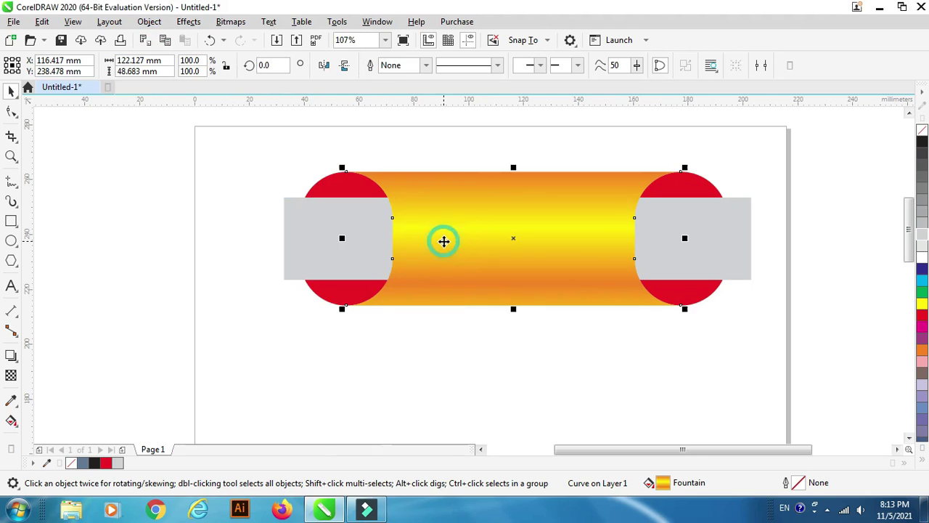
left_click(492, 152)
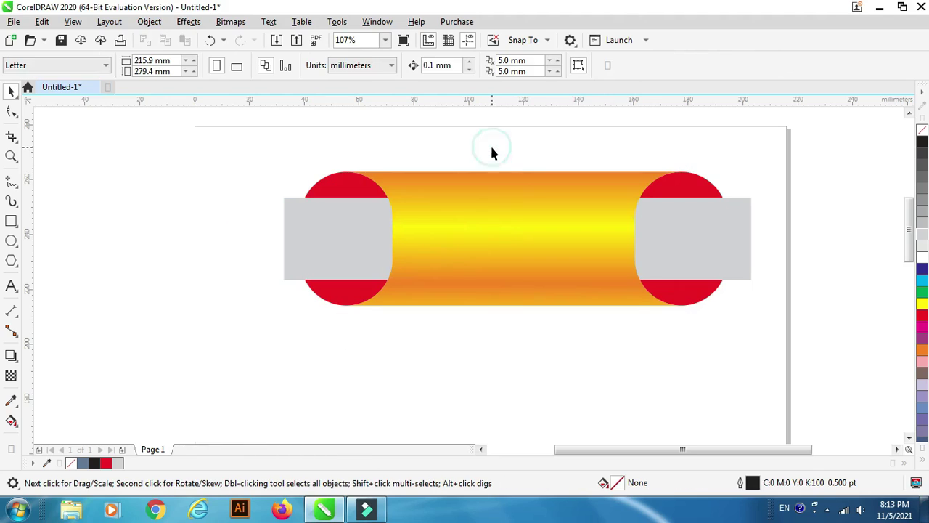
- Draw a straight horizontal line about 102 mm long across the middle shape, level with the grey band's upper edge
left_click(478, 187)
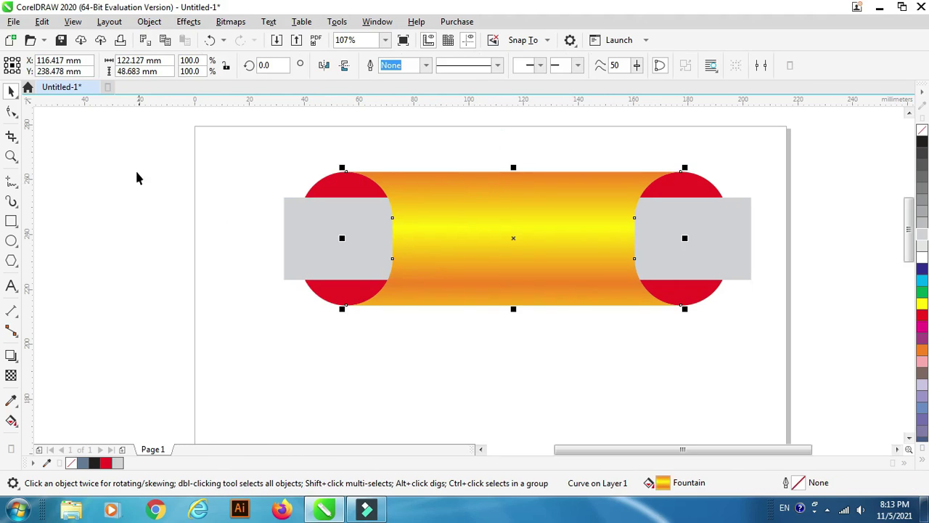
left_click(11, 182)
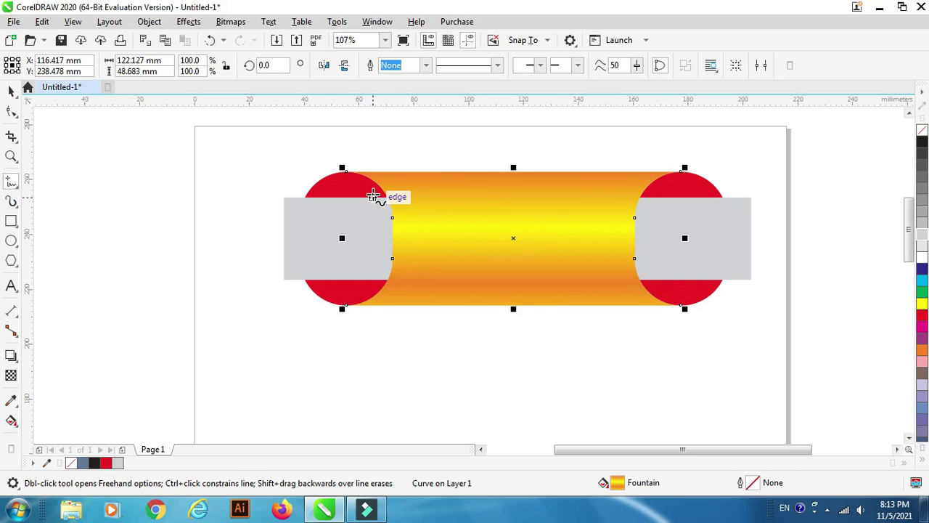
left_click(374, 196)
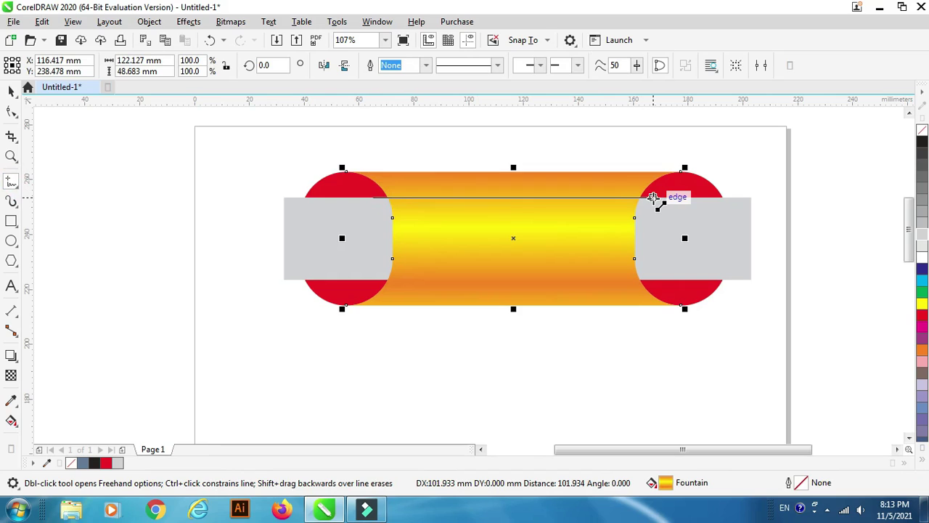
left_click(653, 197)
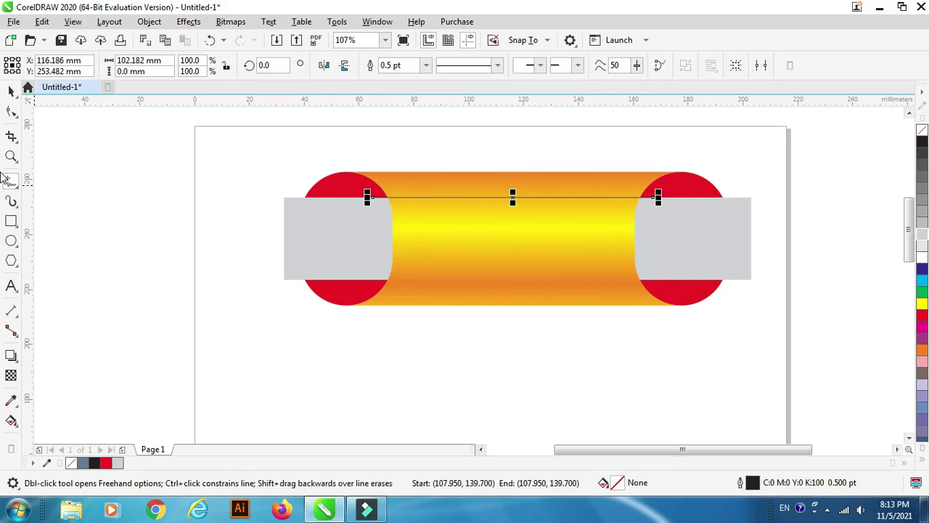
left_click(10, 91)
- Move the line up about 3.6 mm and thicken its outline, first to 4 pt and finally to 6 pt
left_click(388, 65)
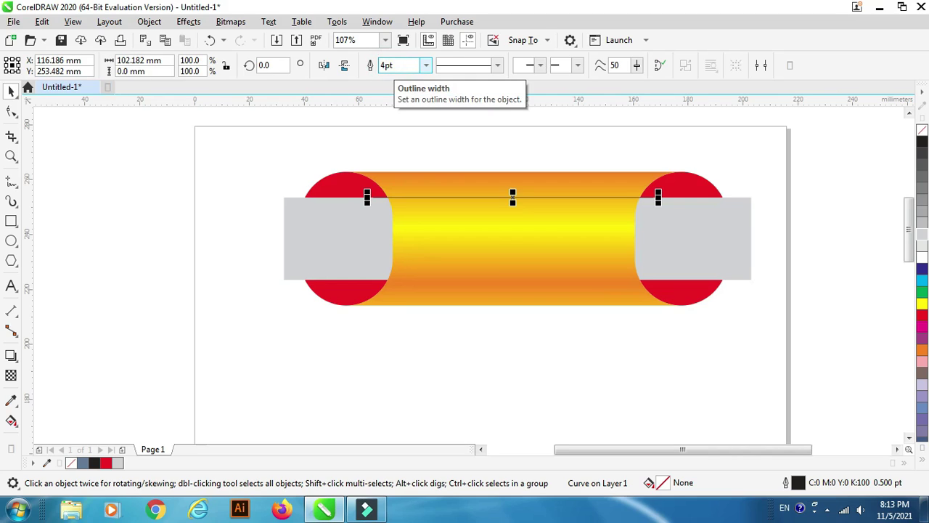
key("Return")
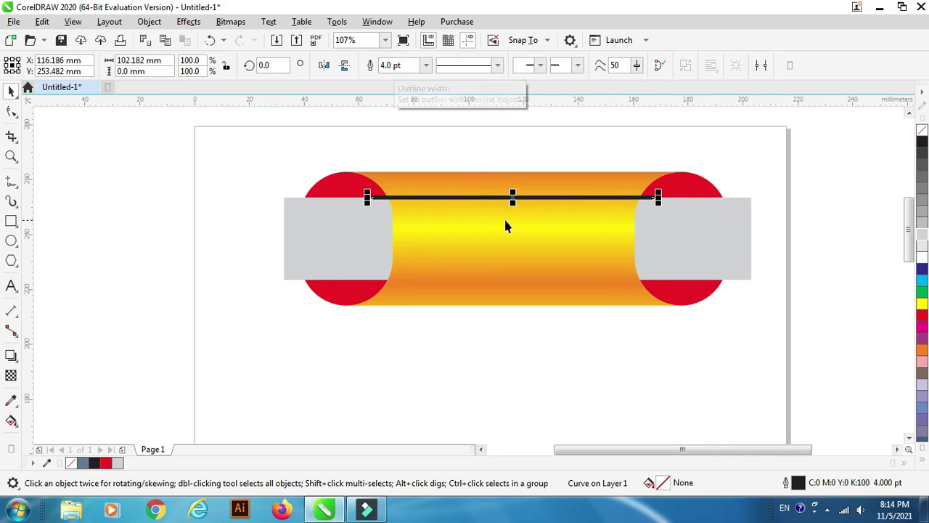
left_click_drag(516, 198, 513, 187)
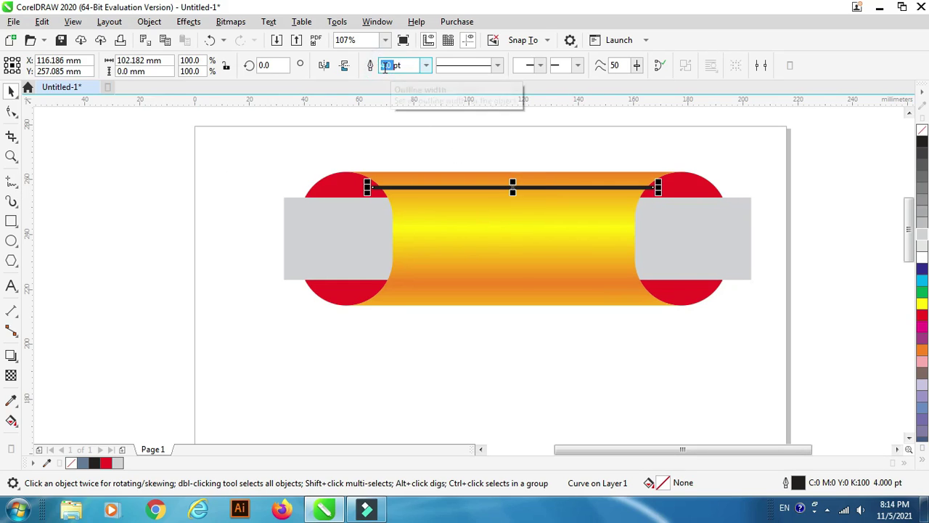
type("6")
key("Return")
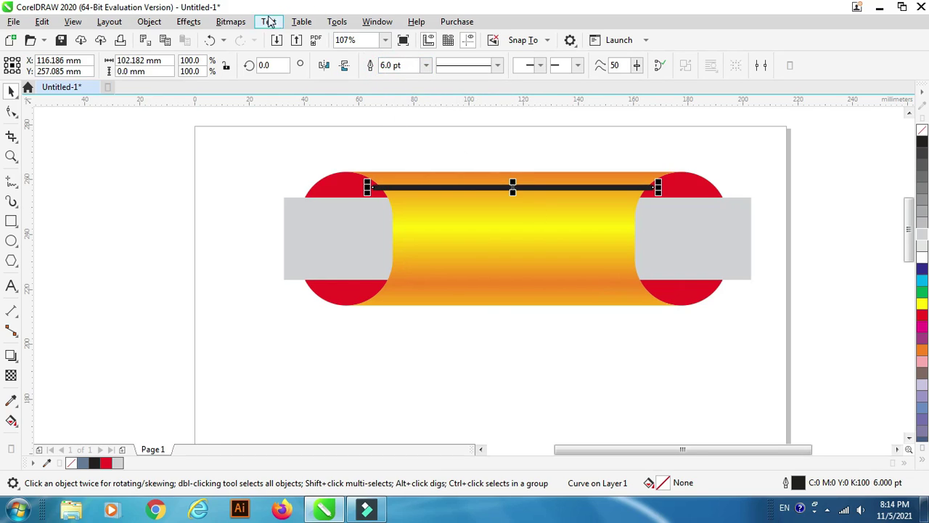
- Convert the thick black line to a bitmap at 120 dpi
left_click(233, 23)
left_click(260, 41)
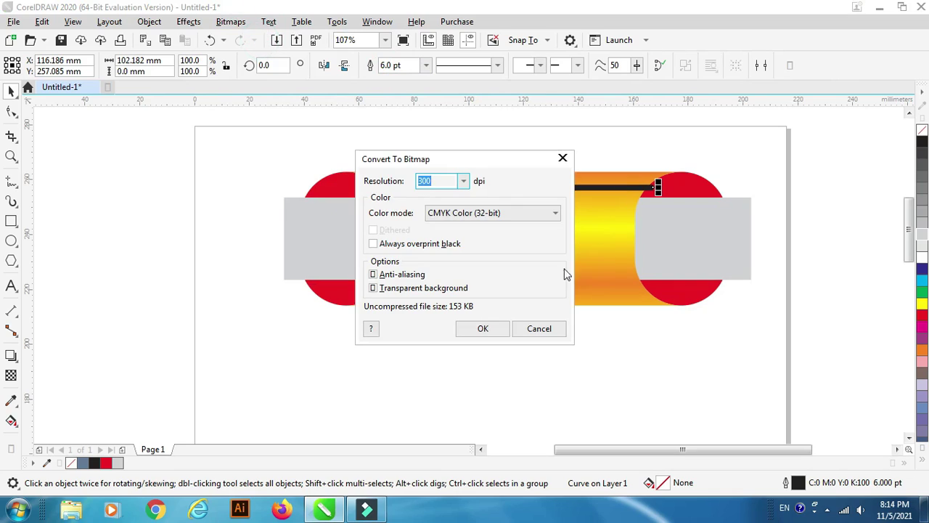
double_click(435, 181)
type("120")
key("Return")
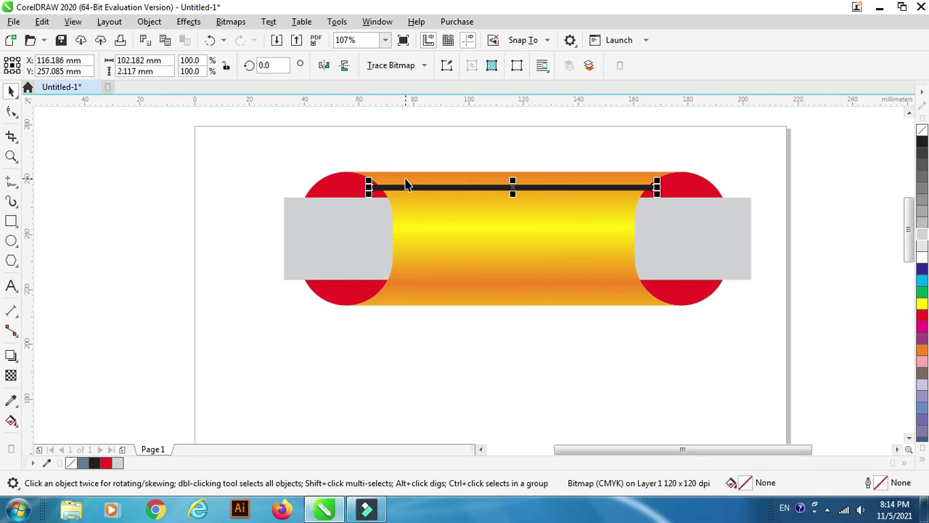
- Apply a Gaussian Blur with a radius of 8.7 pixels to the line bitmap
left_click(196, 23)
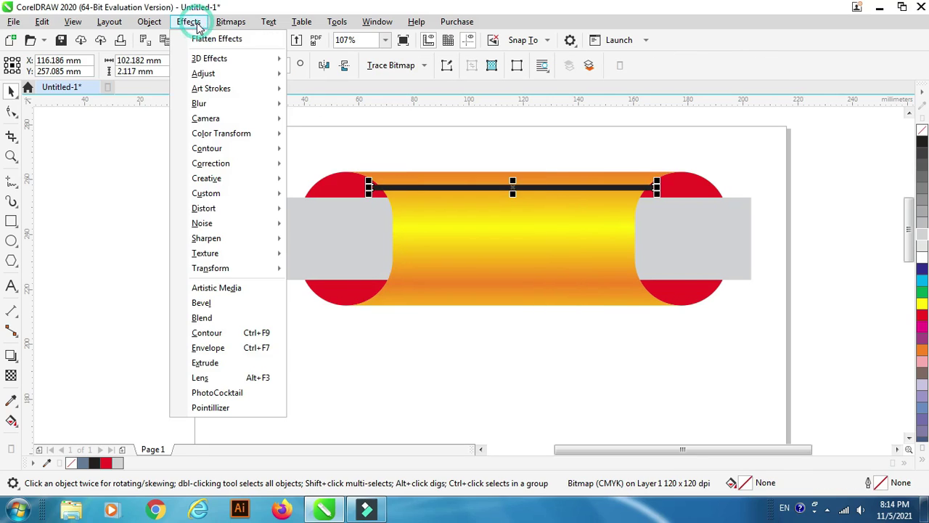
mouse_move(228, 103)
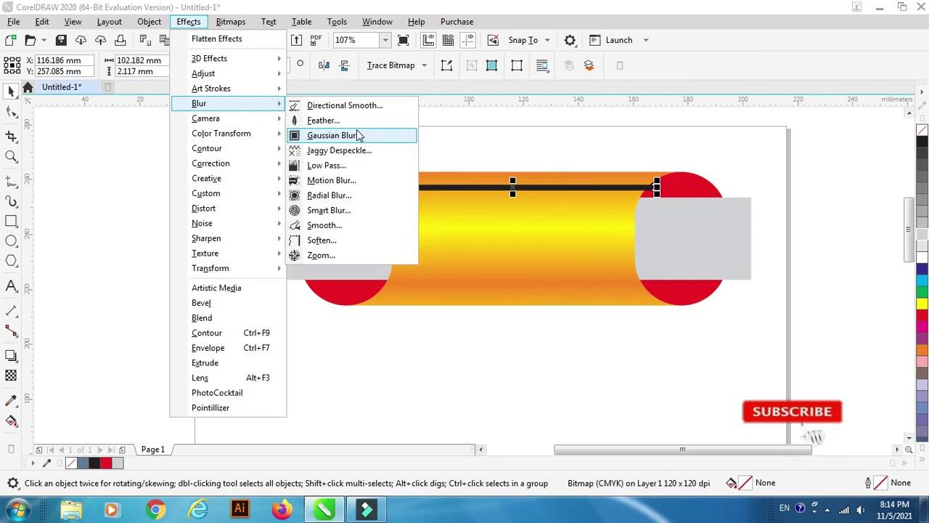
left_click(334, 135)
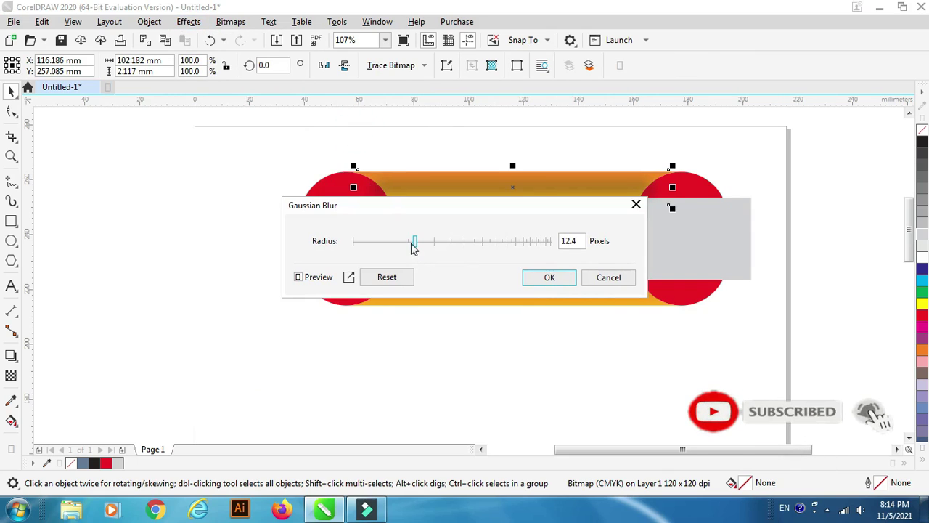
left_click_drag(414, 242, 405, 245)
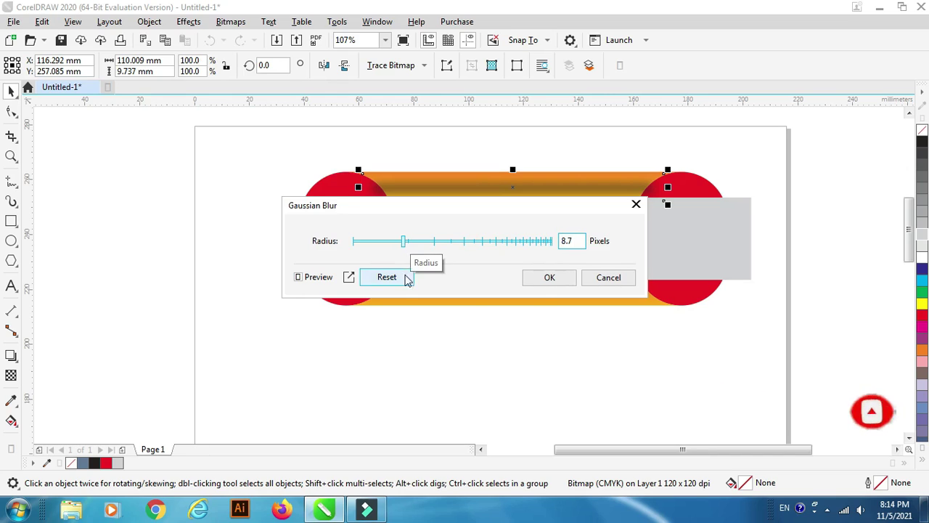
left_click(547, 280)
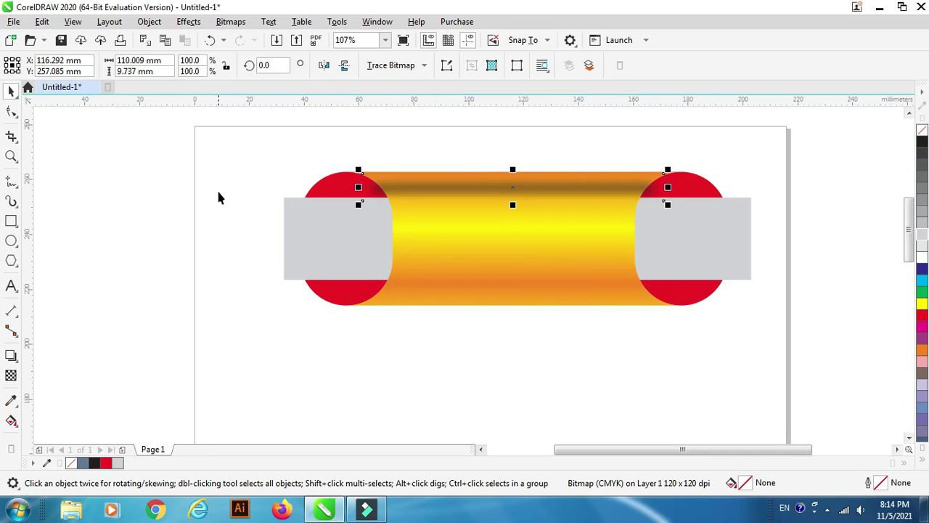
- Place a copy of the blurred line about 38 mm directly below the original, near the middle shape's lower edge
left_click(488, 154)
left_click(520, 191)
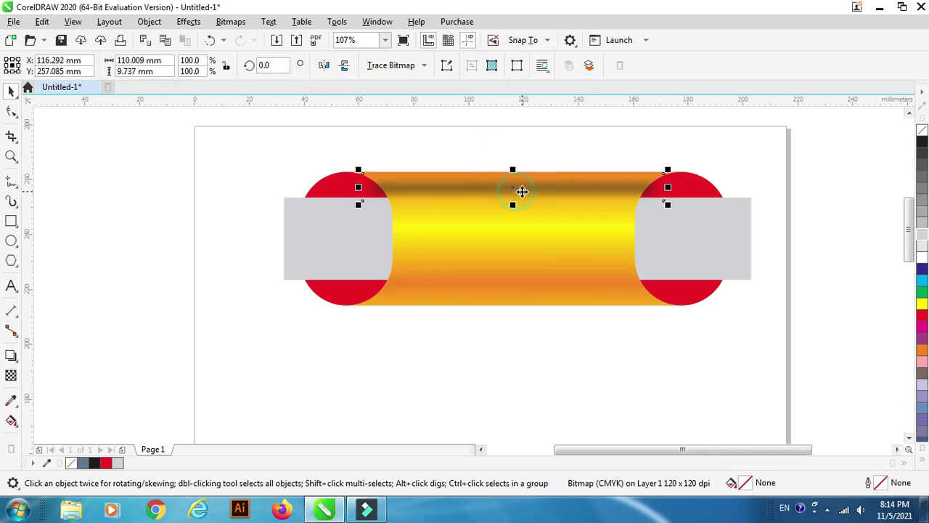
left_click_drag(516, 187, 511, 287)
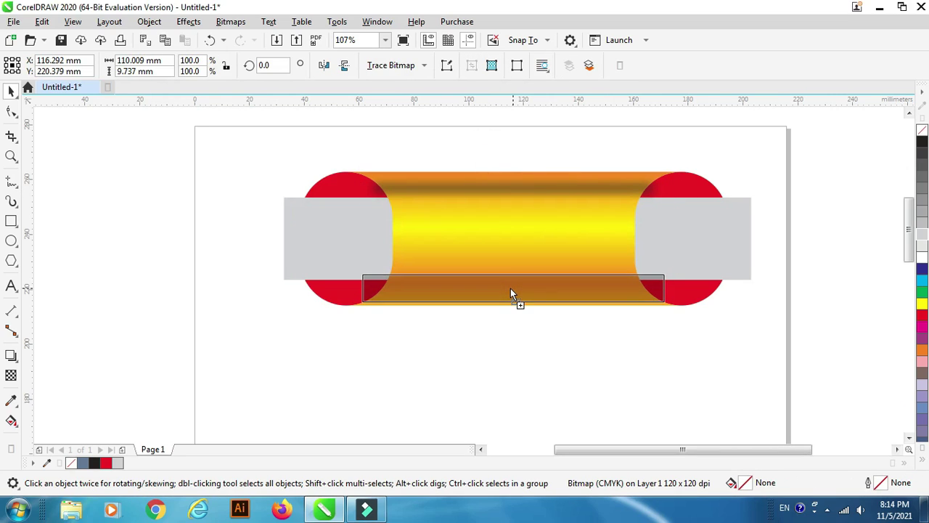
mouse_move(512, 289)
left_mouse_down()
mouse_move(510, 302)
mouse_move(504, 295)
left_mouse_up()
key("ctrl+z")
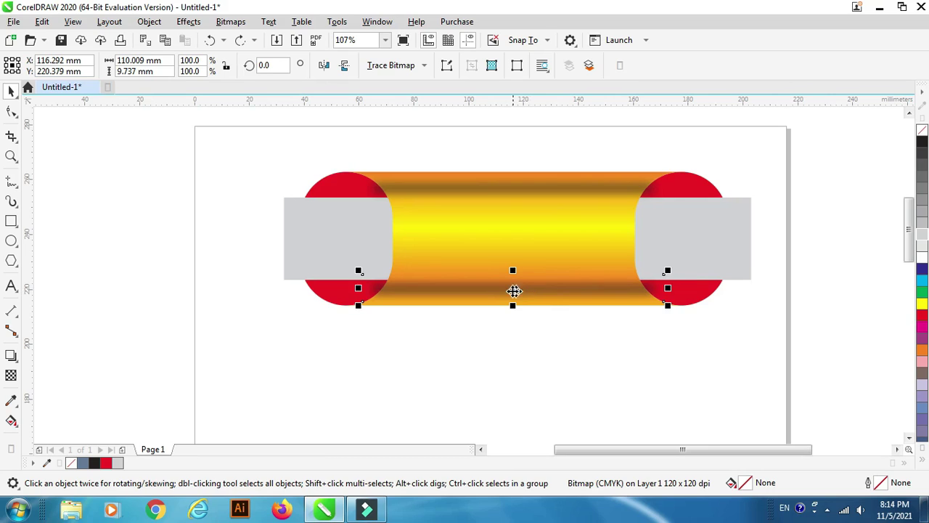
left_click_drag(514, 290, 506, 292)
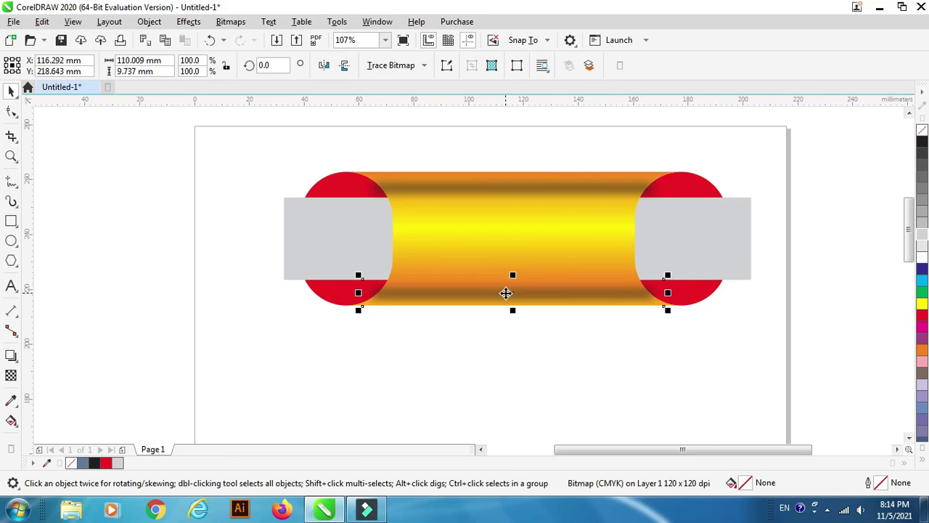
- Group the upper and lower blurred lines, keeping them in their original position
left_click(612, 186, "shift")
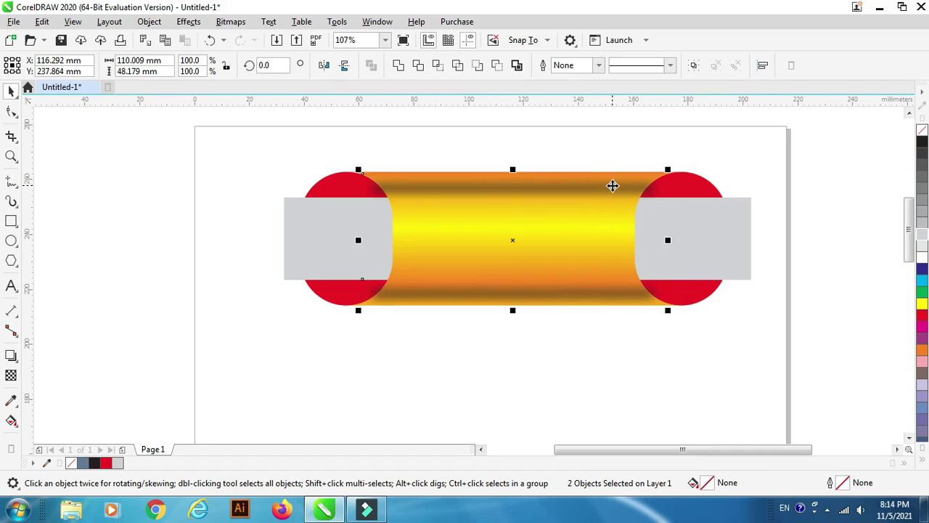
left_click_drag(613, 186, 586, 184)
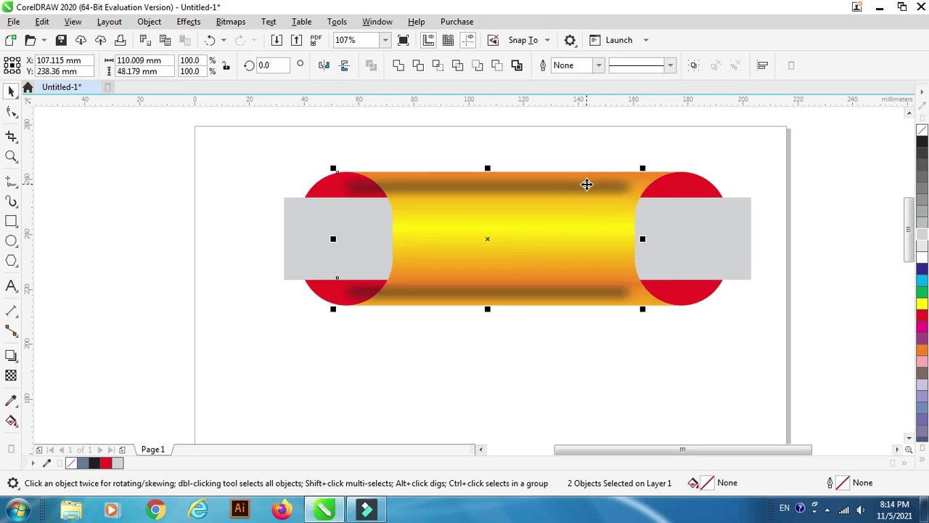
key("ctrl+z")
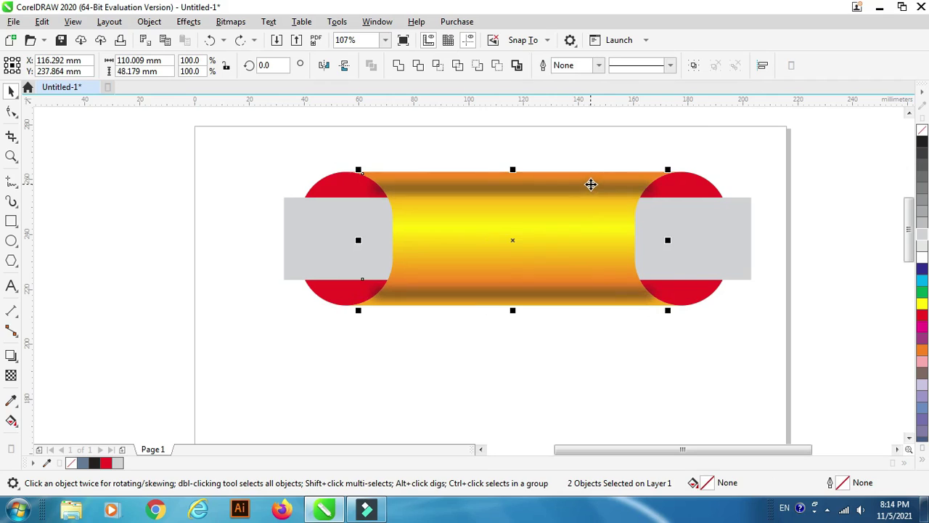
left_click(693, 66)
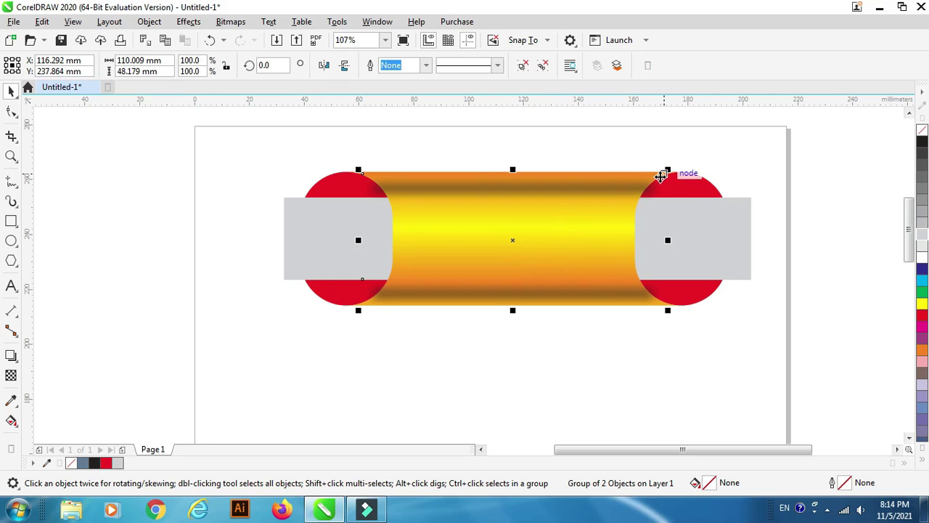
- PowerClip the grouped blurred lines inside the orange-yellow gradient middle shape
right_click(600, 212)
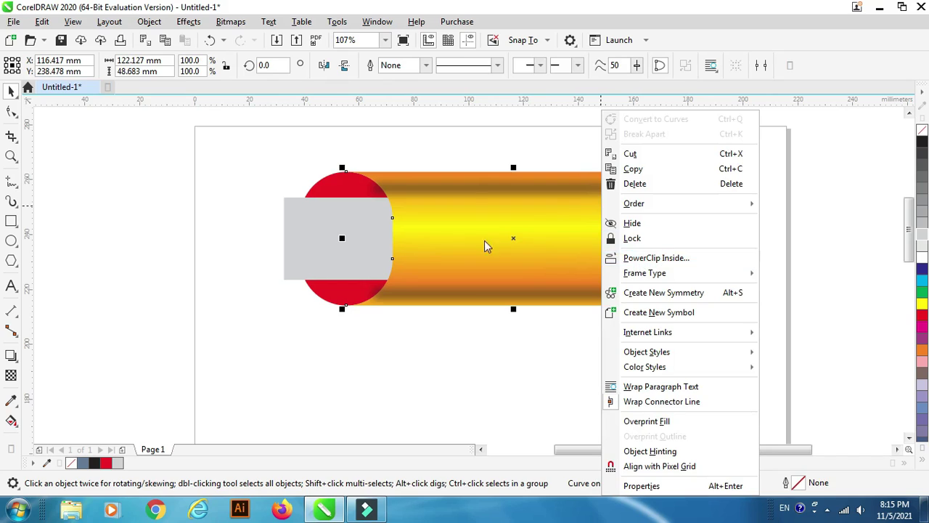
left_click(486, 149)
left_click(483, 193)
right_click(483, 193)
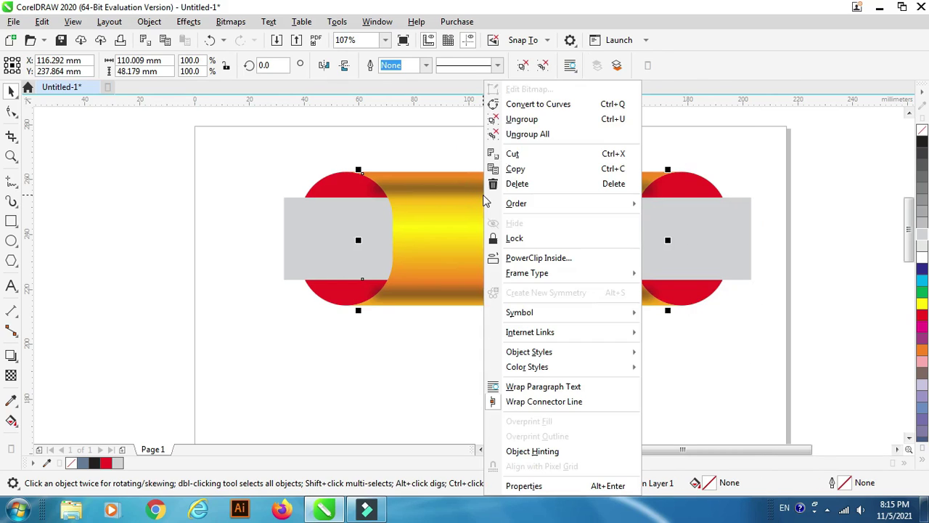
left_click(538, 258)
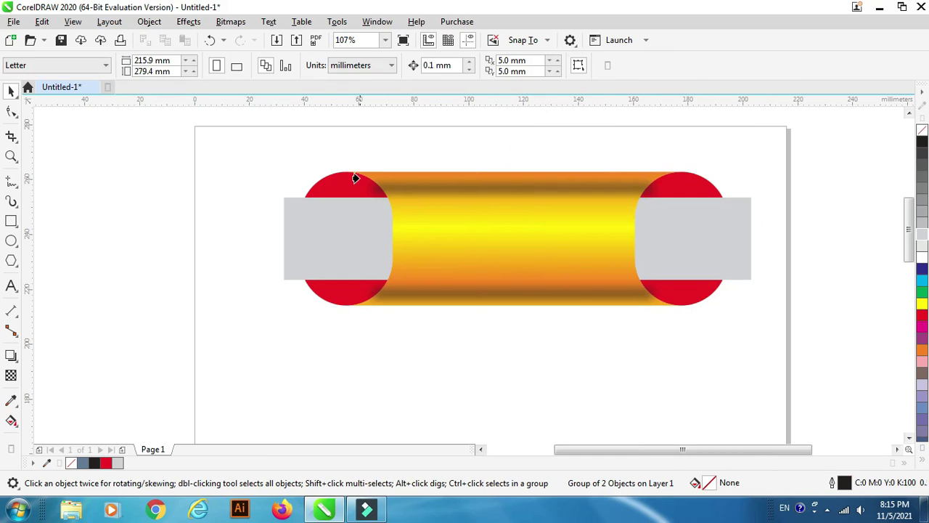
left_click(355, 172)
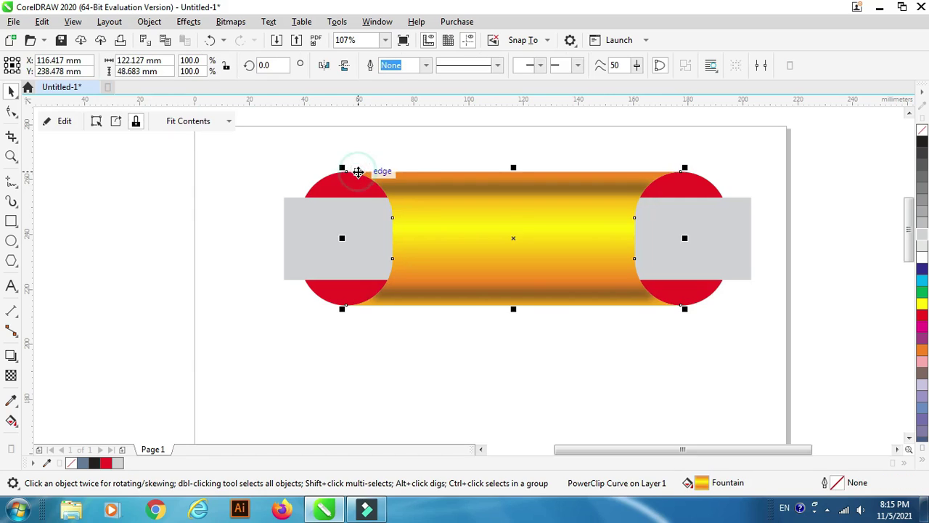
left_click(437, 143)
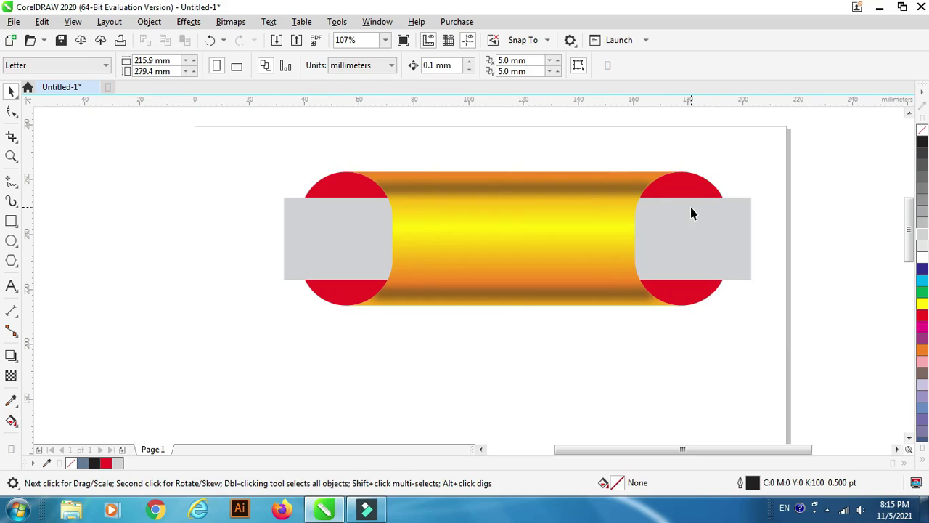
- Make a centred copy of the gradient middle shape widened to about 128.5 mm and fill it with black
left_click(549, 233)
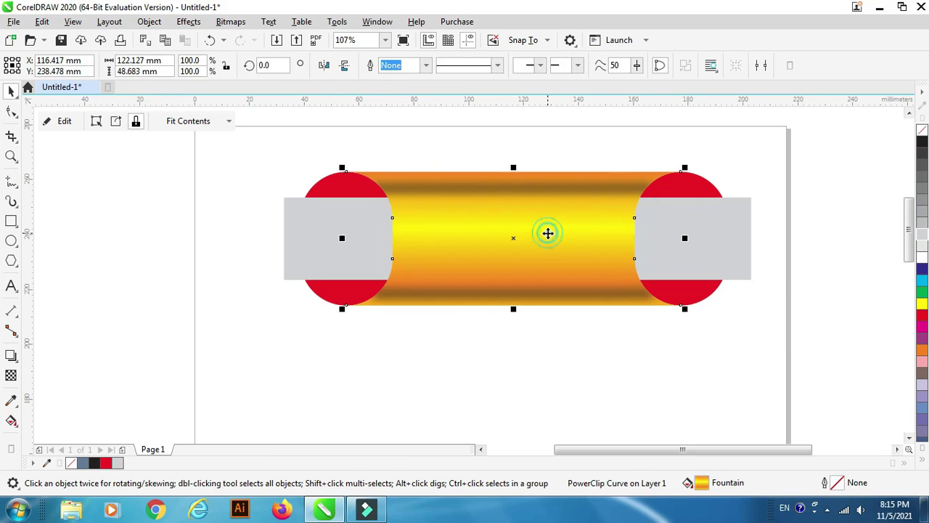
mouse_move(685, 238)
left_mouse_down()
mouse_move(678, 240)
mouse_move(693, 239)
left_mouse_up()
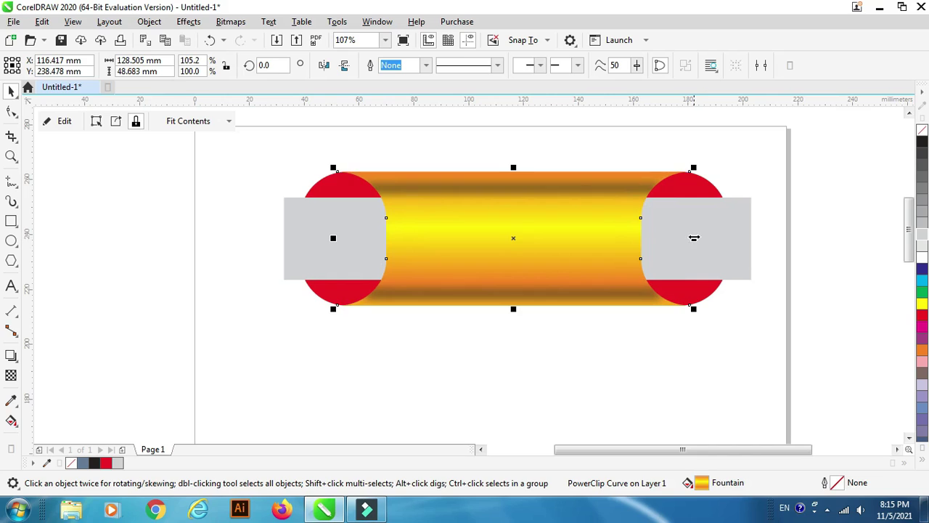
left_click(922, 142)
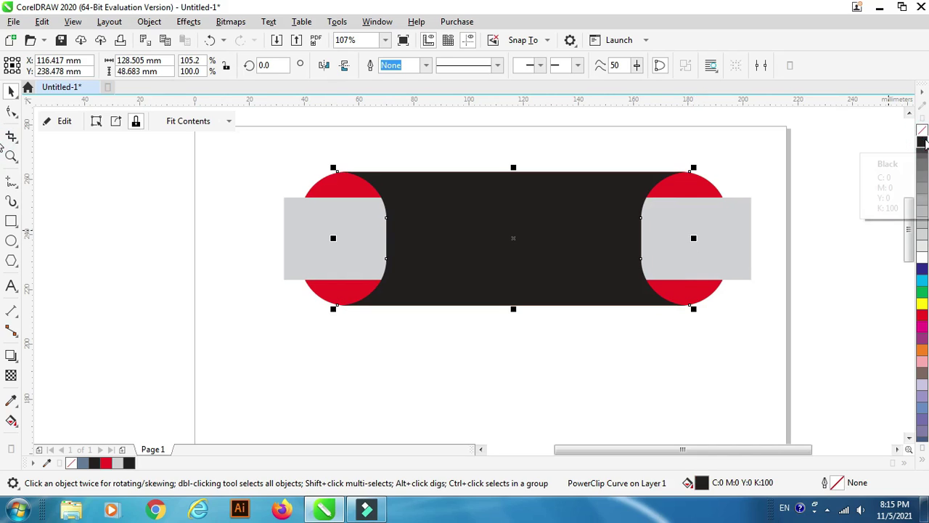
- Convert the black copy of the middle shape to a 120 dpi CMYK bitmap
left_click(236, 22)
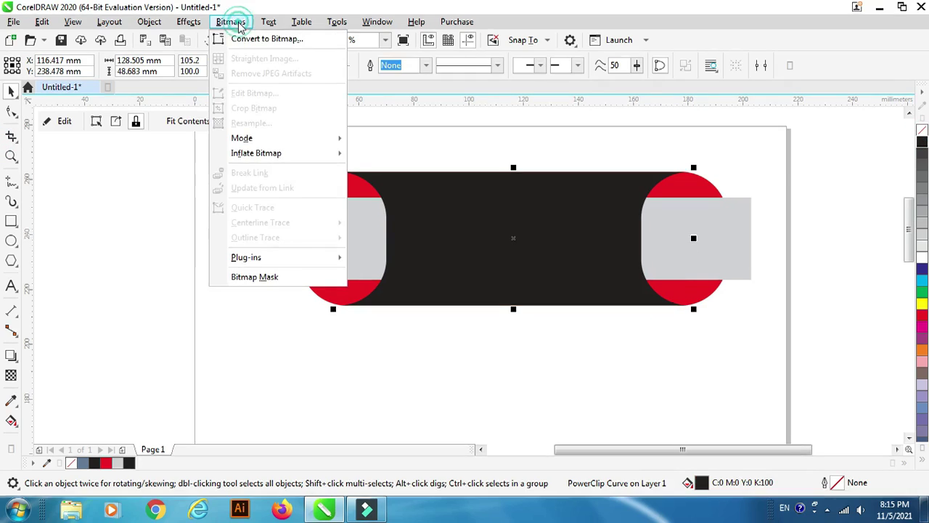
left_click(247, 39)
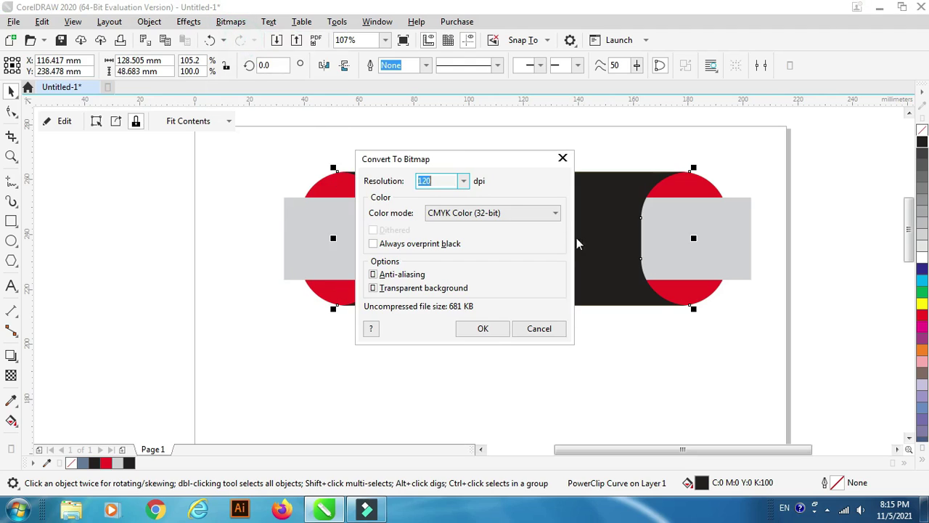
left_click(483, 329)
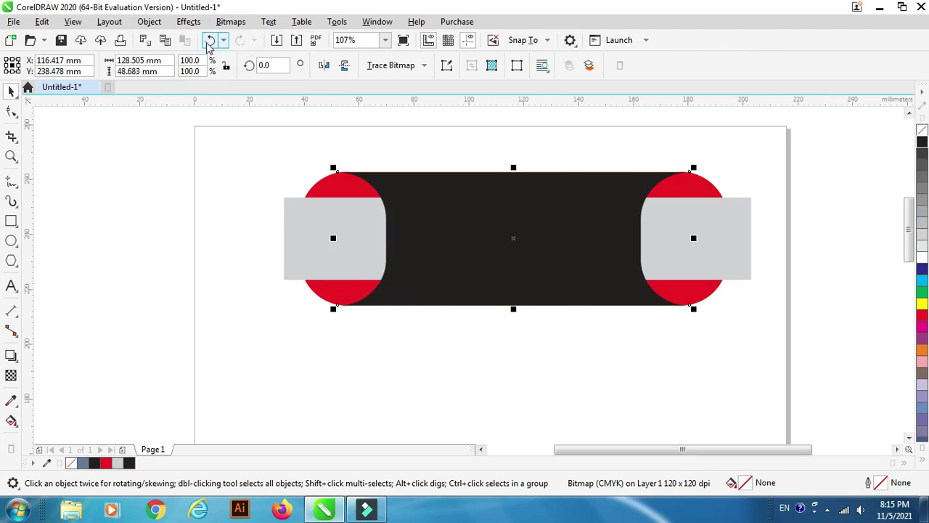
- Apply a Gaussian Blur with a radius of 8.7 pixels to the black middle-shape bitmap
left_click(175, 24)
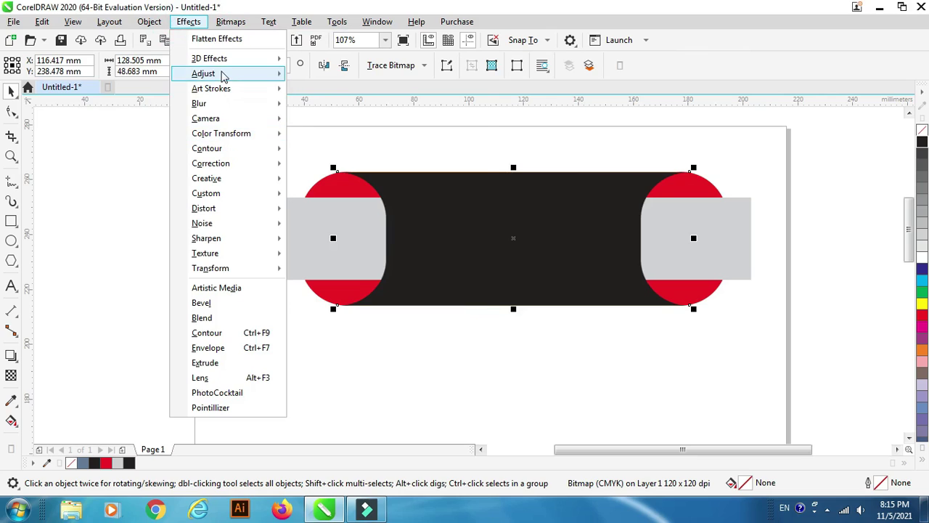
mouse_move(223, 108)
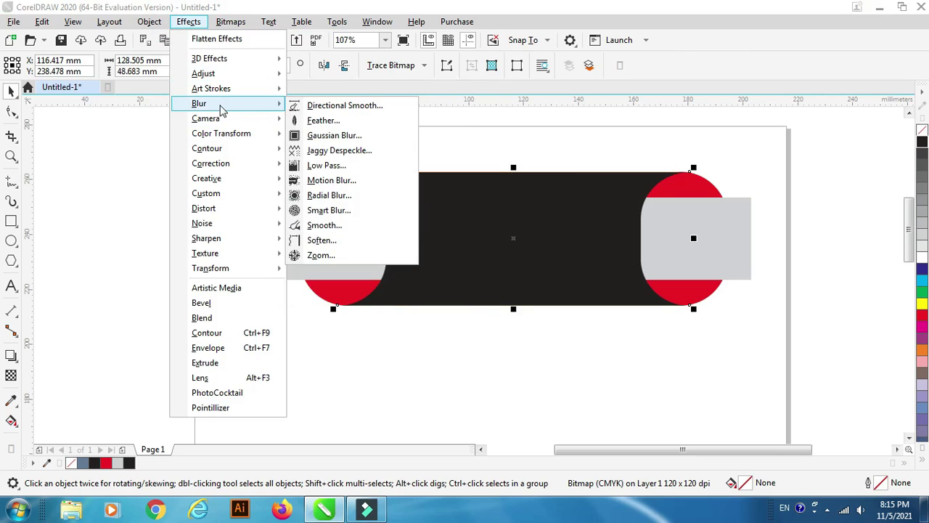
left_click(337, 136)
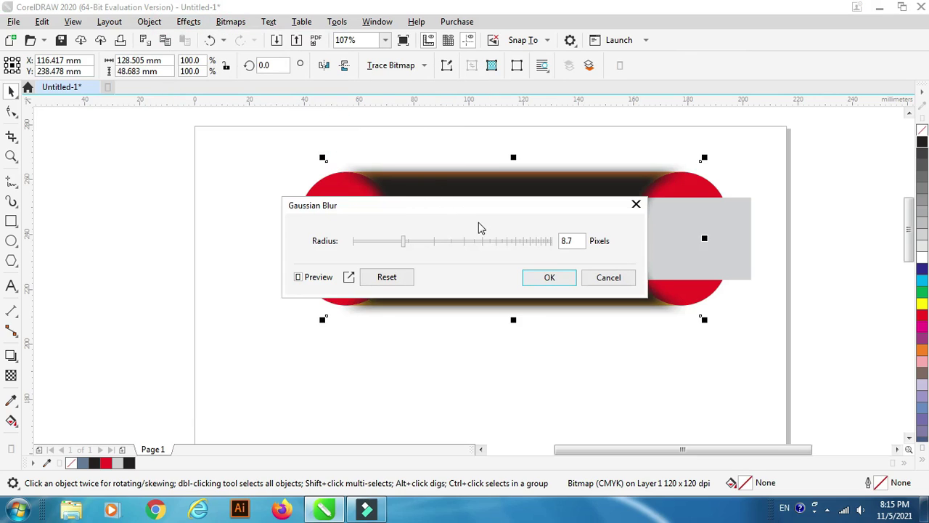
left_click(554, 280)
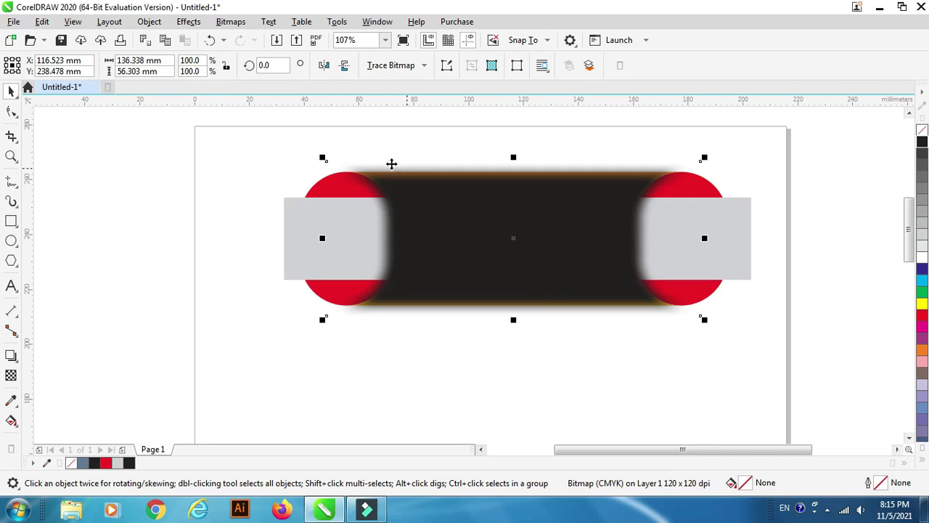
- Send the blurred black bitmap back one level, behind the gradient middle shape
left_click(148, 21)
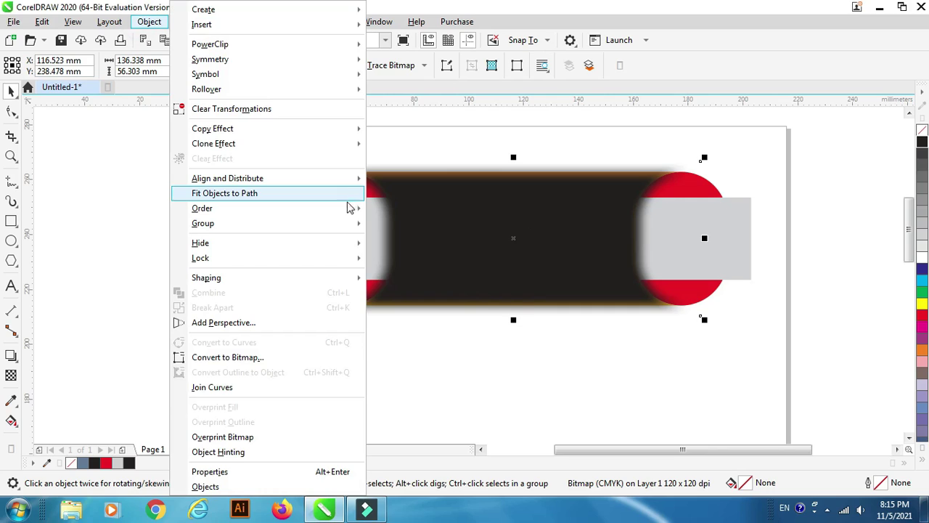
mouse_move(338, 213)
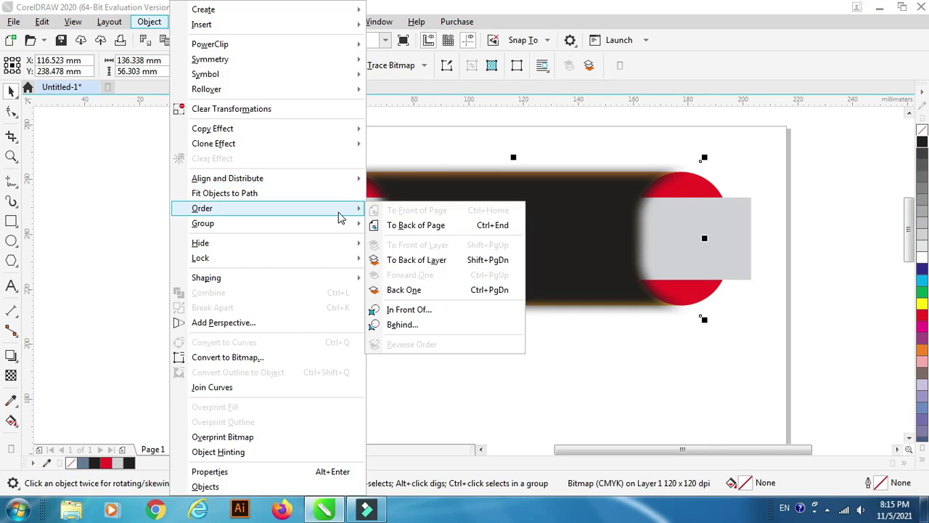
left_click(444, 290)
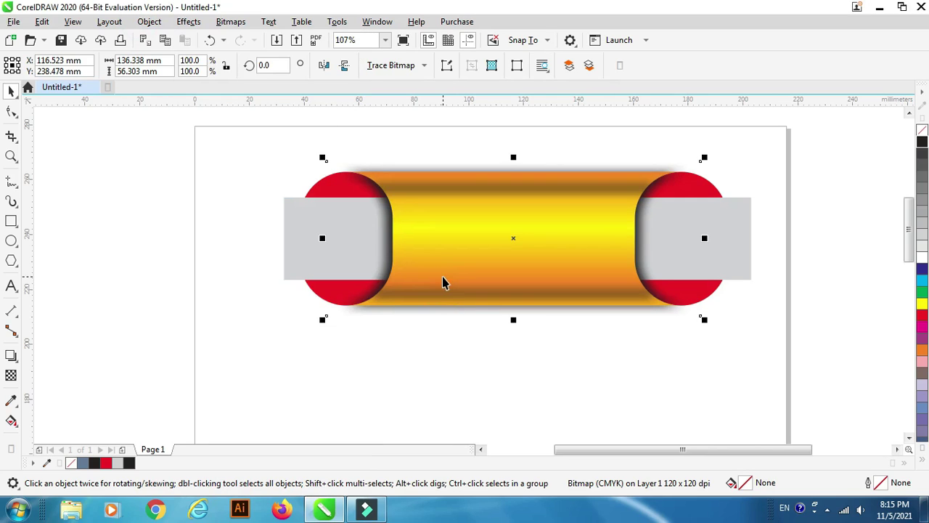
- Narrow the blurred black shadow bitmap symmetrically to about 125.7 mm wide, keeping it centred behind the middle shape
left_click(11, 155)
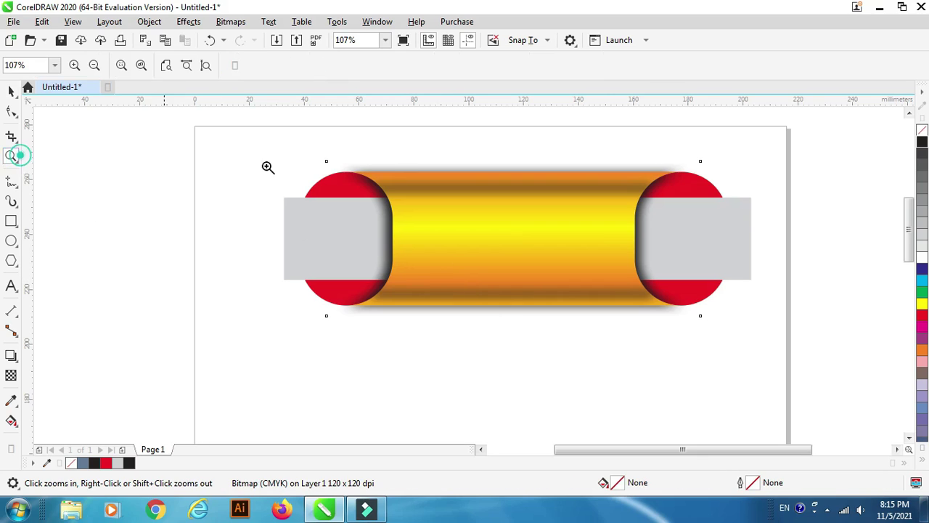
left_click_drag(255, 133, 763, 350)
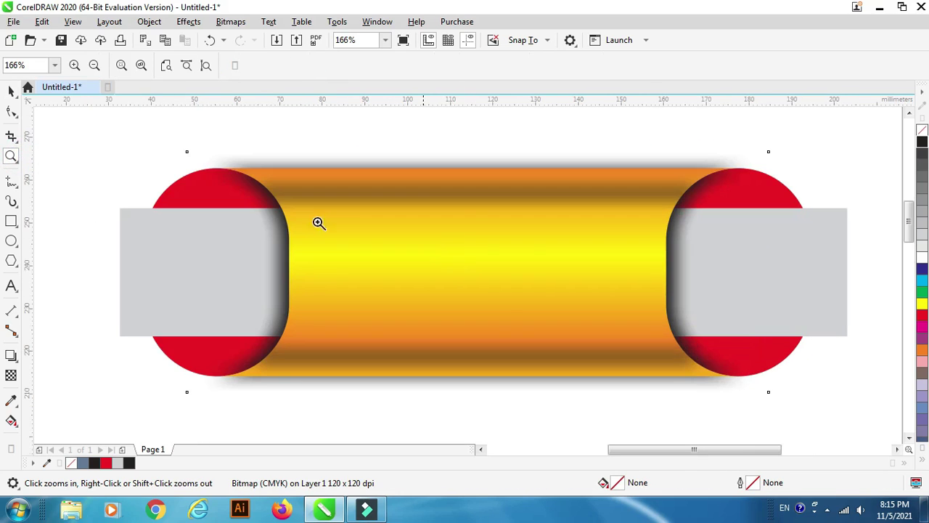
left_click(18, 94)
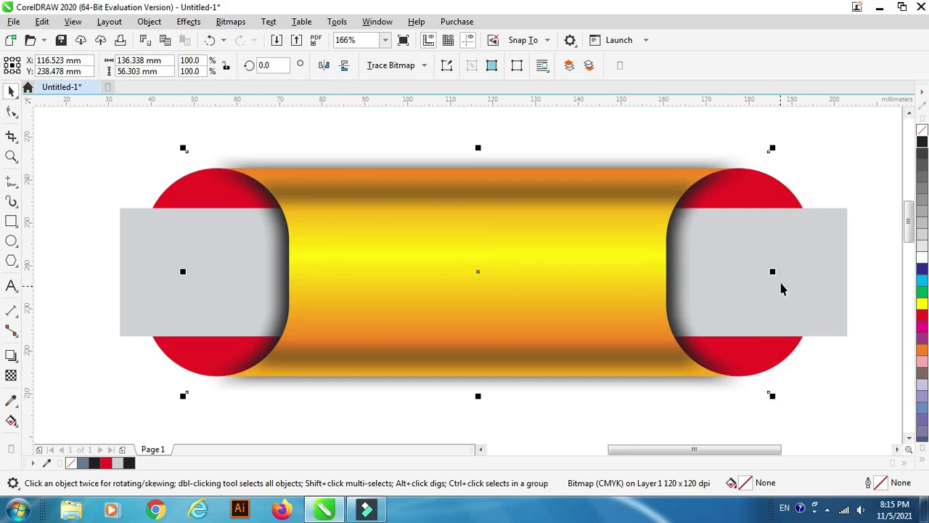
left_click_drag(775, 271, 752, 269)
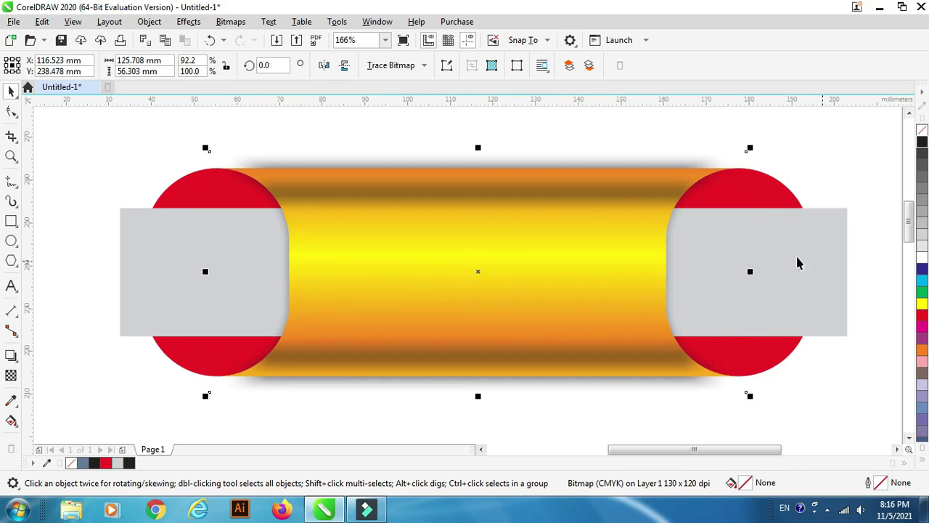
mouse_move(478, 149)
left_mouse_down()
mouse_move(481, 157)
mouse_move(477, 148)
left_mouse_up()
left_click(564, 140)
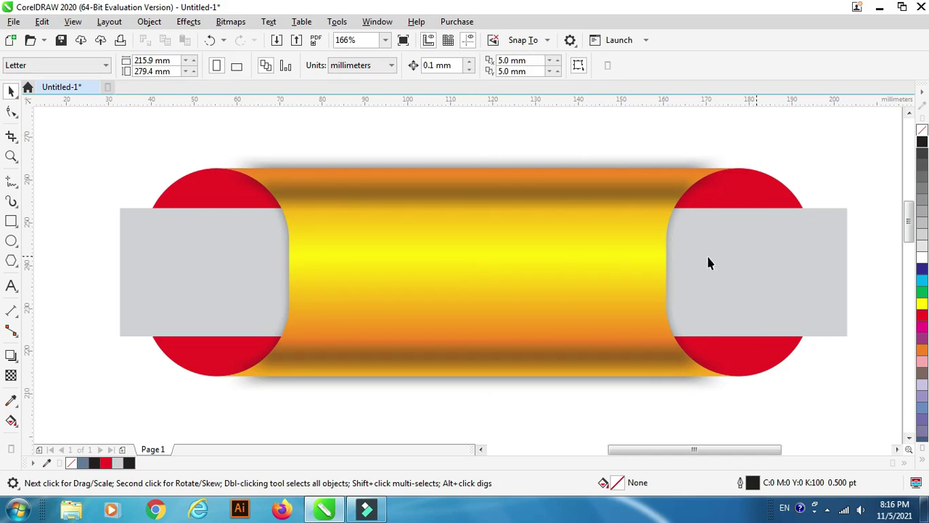
- Add a drop shadow to the grey rectangle and apply the Medium Glow preset to it
left_click(167, 251)
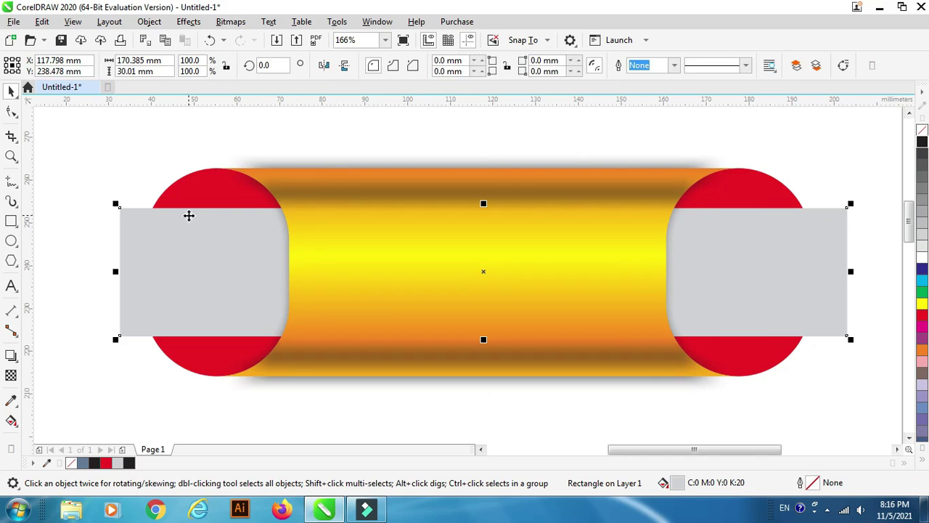
left_click(11, 355)
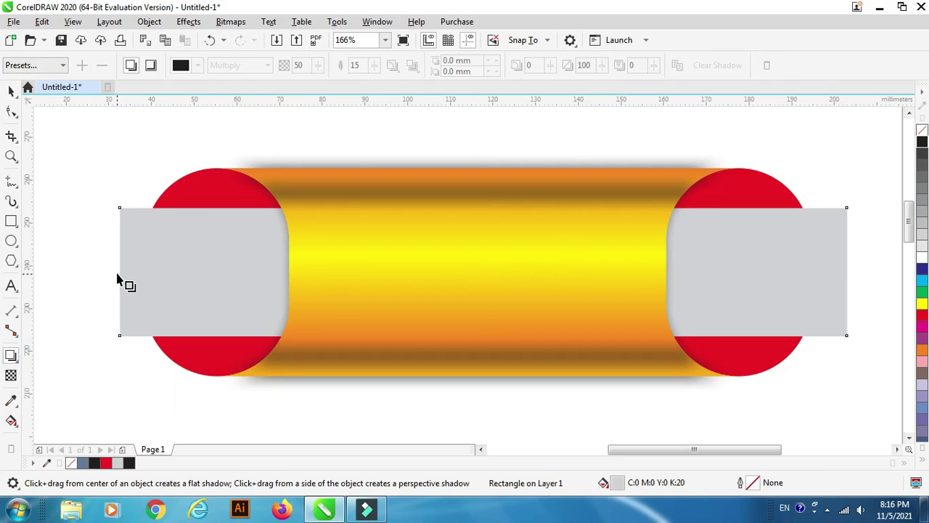
left_click_drag(122, 275, 846, 272)
left_click(53, 65)
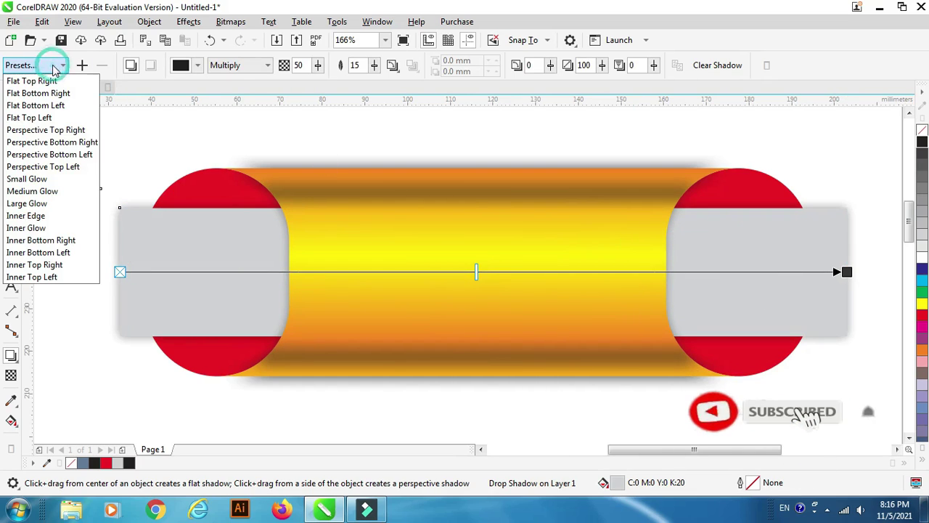
left_click(53, 194)
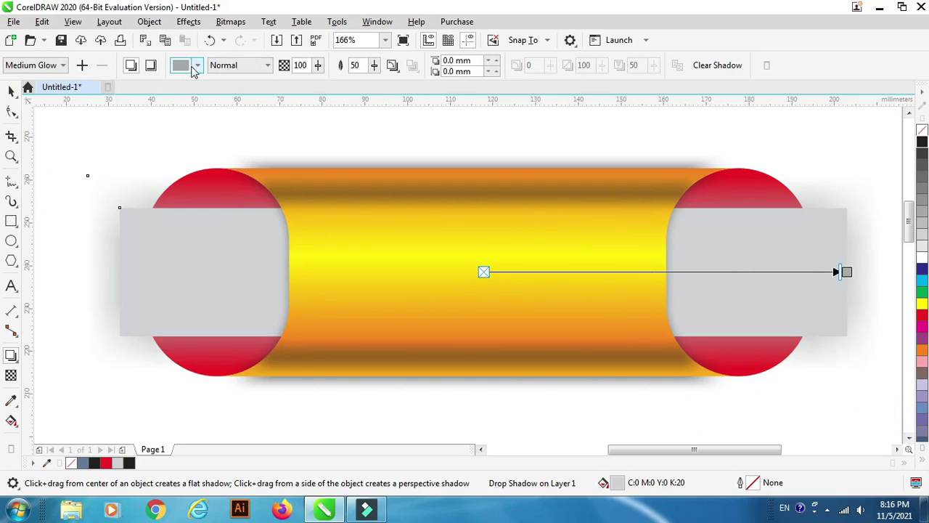
- Change the grey rectangle's shadow colour to black from the CMYK palette
left_click(197, 66)
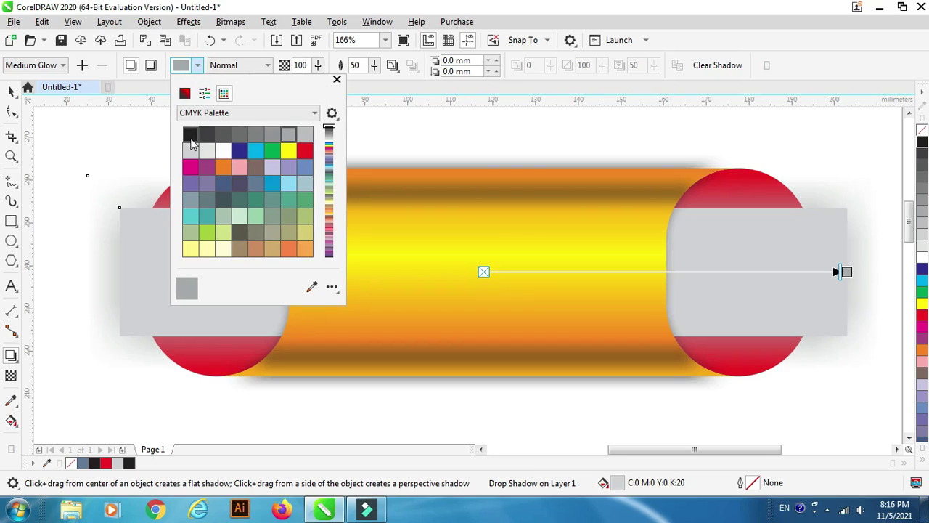
left_click(190, 135)
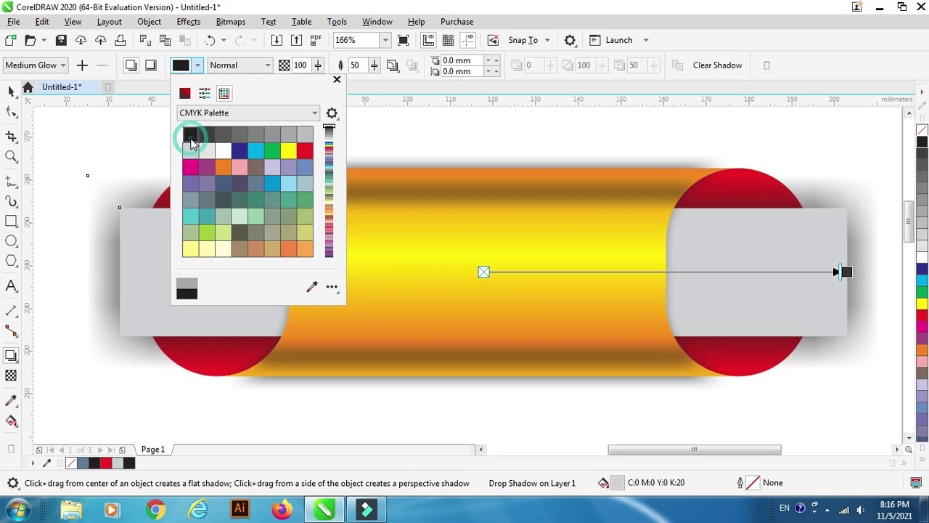
left_click(390, 129)
- Reduce the feathering of the grey rectangle's shadow to 14
left_click(373, 65)
left_click(373, 83)
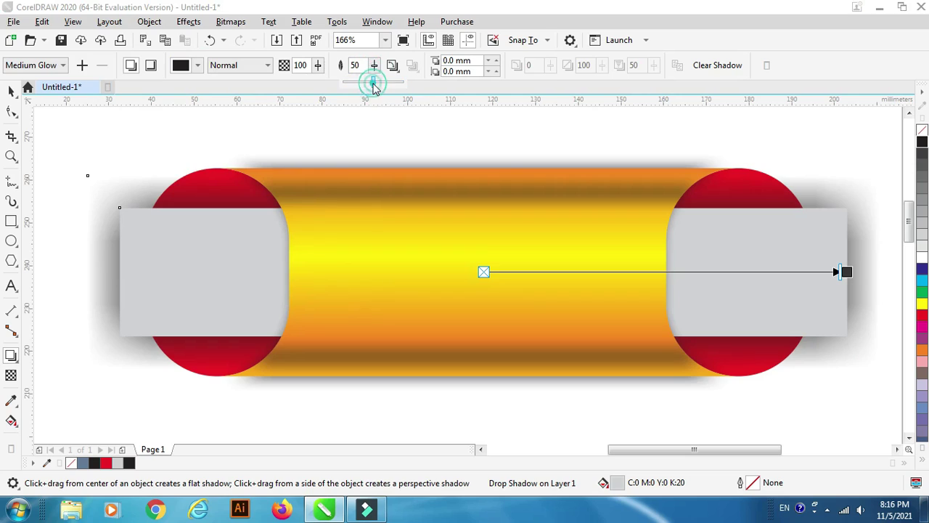
left_click_drag(374, 84, 359, 84)
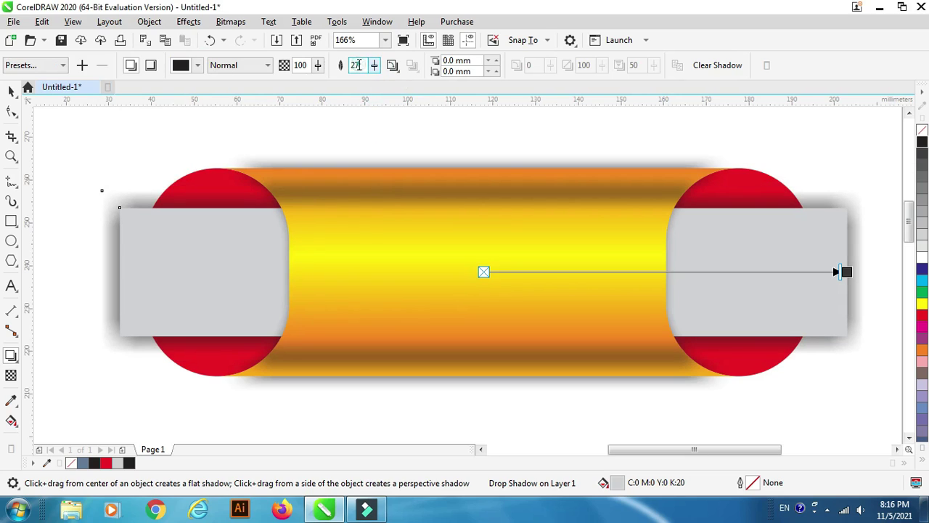
double_click(357, 66)
type("20")
left_click(373, 67)
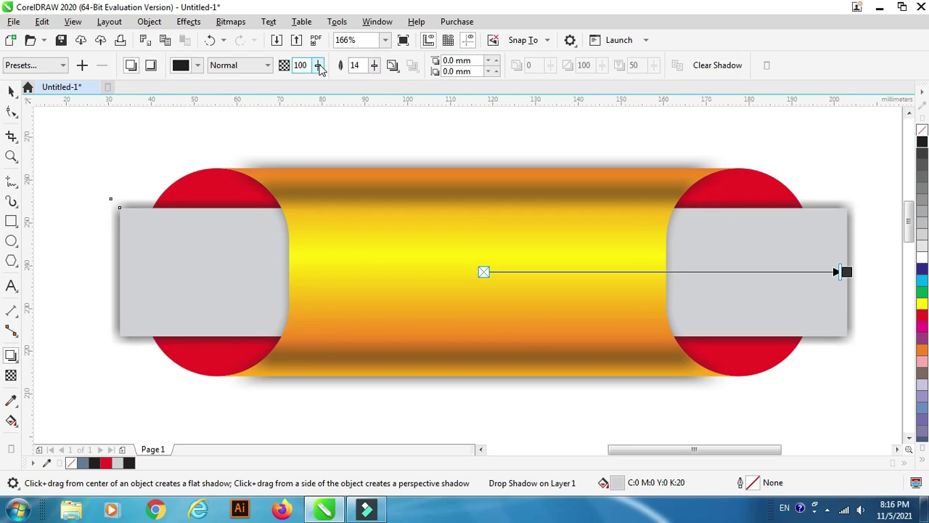
- Set the grey rectangle's shadow opacity to 76 and its merge mode to Multiply
left_click(319, 67)
left_click_drag(321, 86, 310, 87)
left_click(317, 67)
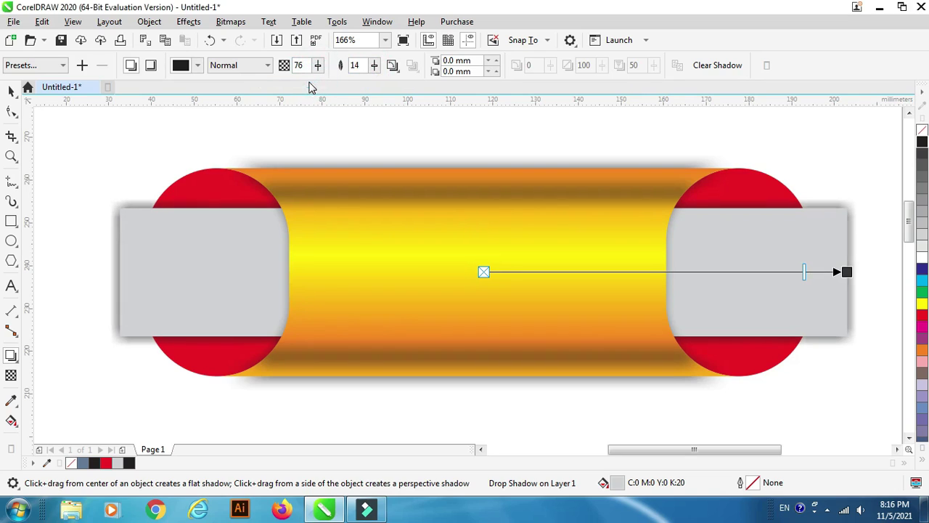
left_click(265, 66)
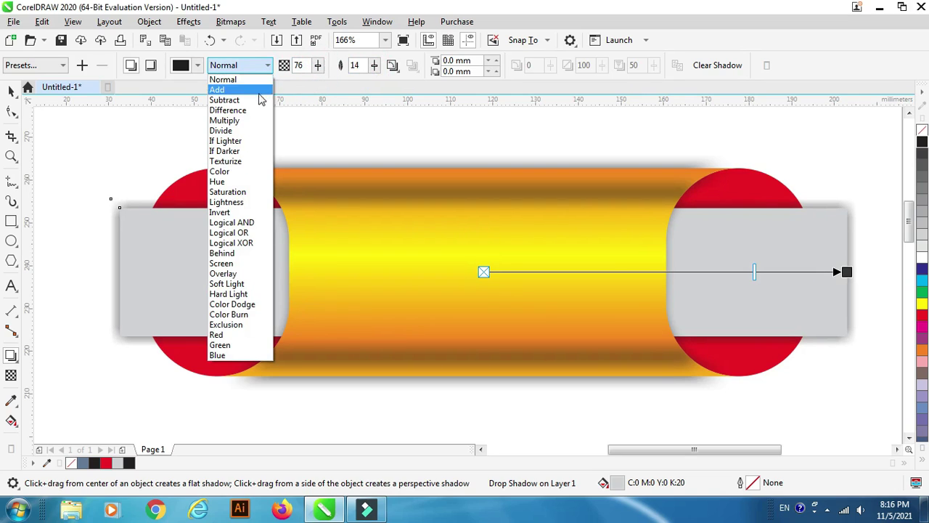
left_click(255, 120)
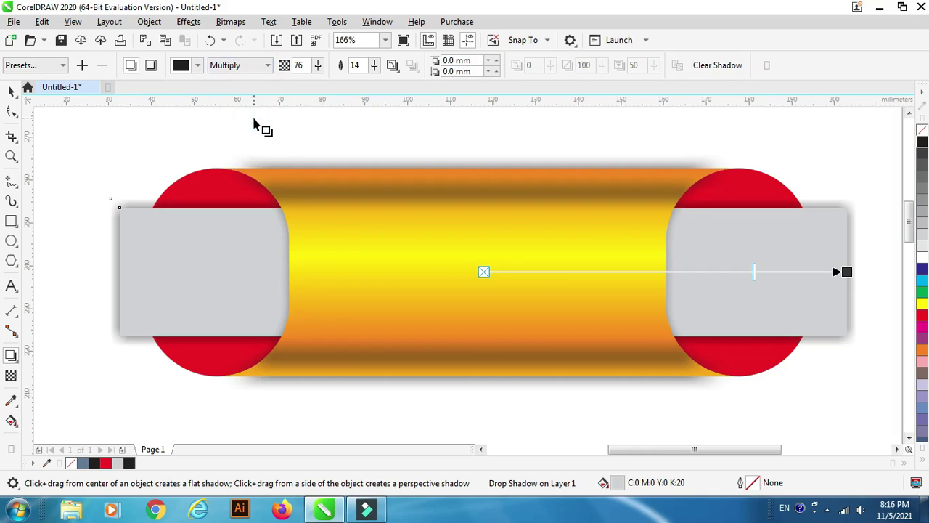
- Reduce the grey rectangle's shadow feathering to 10 and break the drop shadow apart from the rectangle
left_click_drag(375, 67, 373, 86)
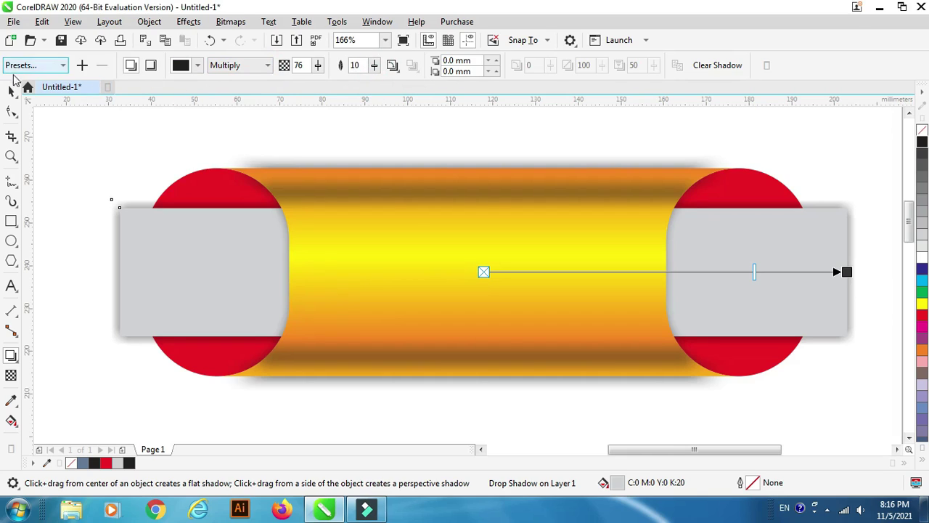
left_click(11, 89)
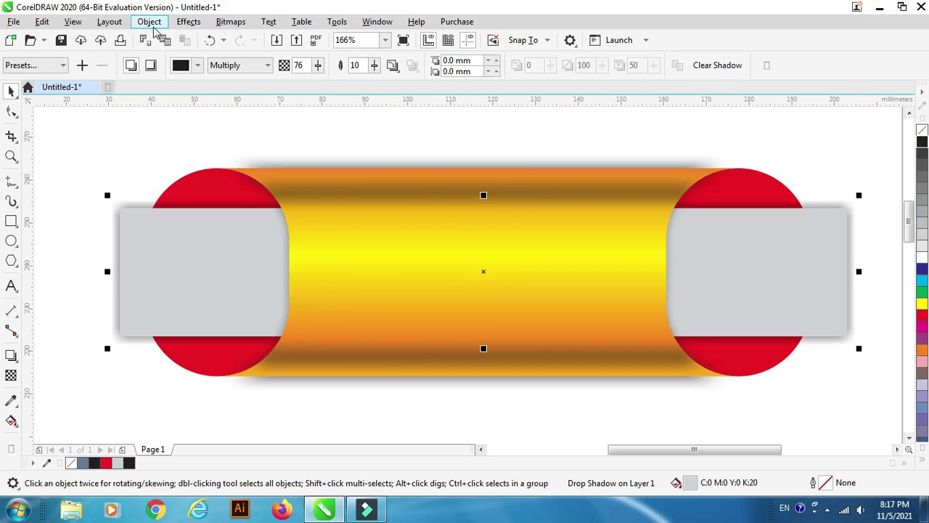
left_click(152, 24)
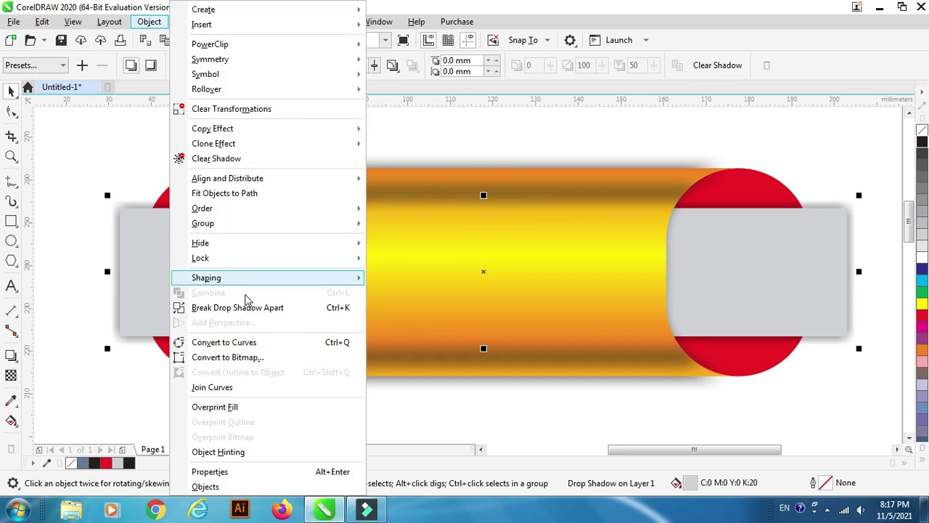
left_click(257, 314)
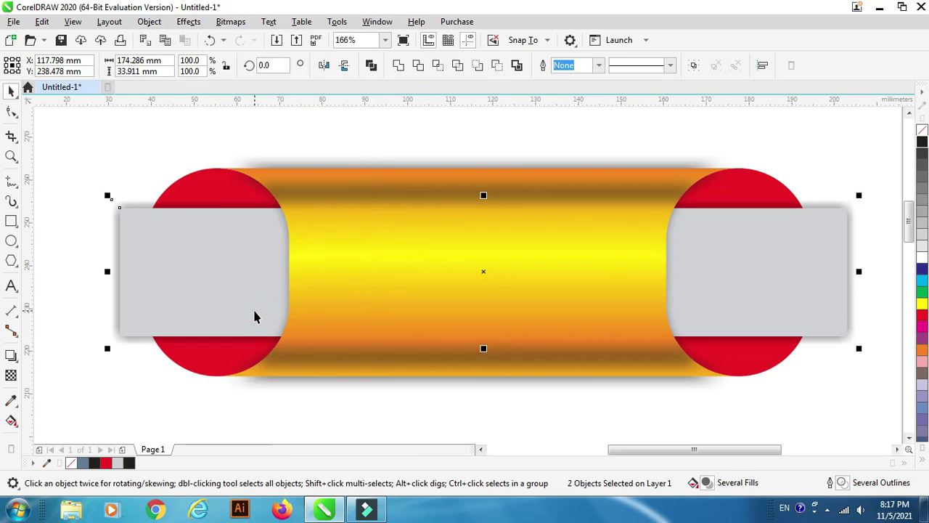
left_click(221, 142)
- Apply a vertical linear fountain fill to the grey rectangle, fading from light grey at its upper edge to white
left_click(196, 227)
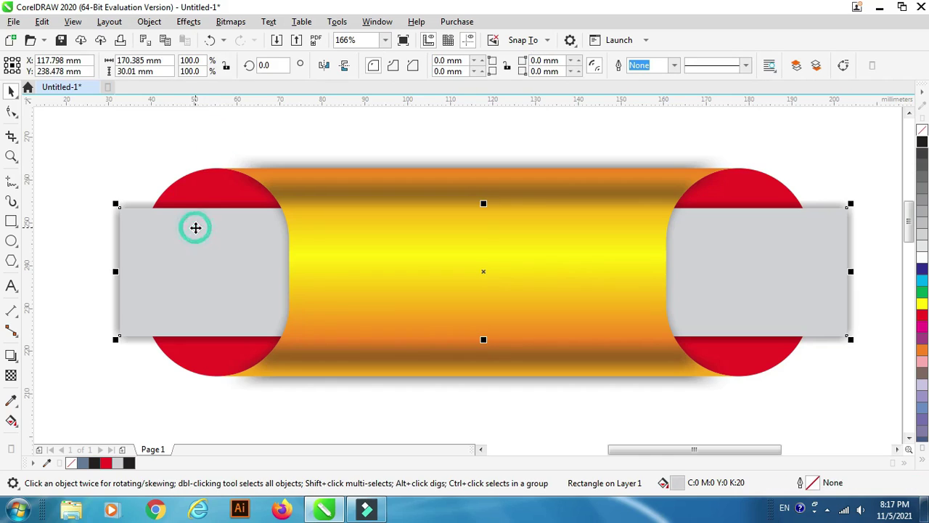
left_click(11, 420)
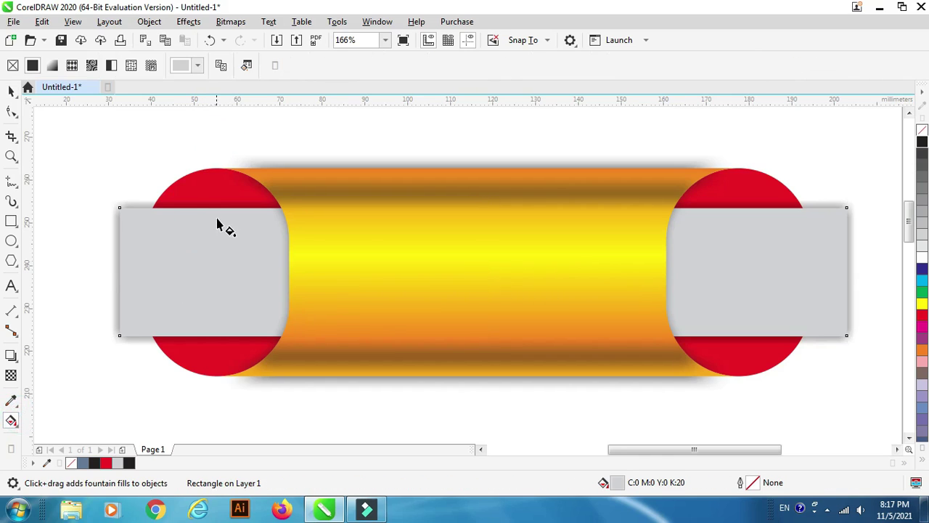
left_click_drag(221, 208, 221, 293)
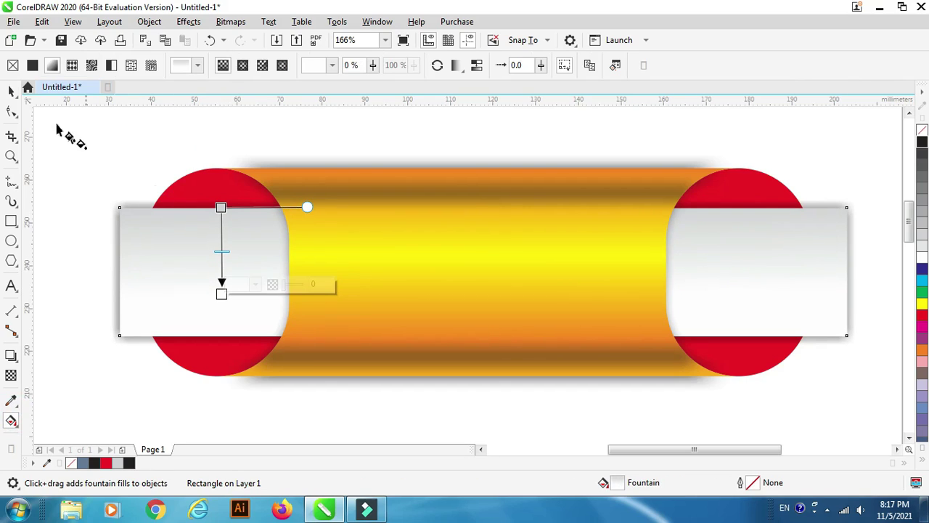
left_click(11, 91)
left_click(105, 158)
- Copy the whole banner about 60 mm straight down and repeat the duplication twice to make four stacked banners
left_click(11, 156)
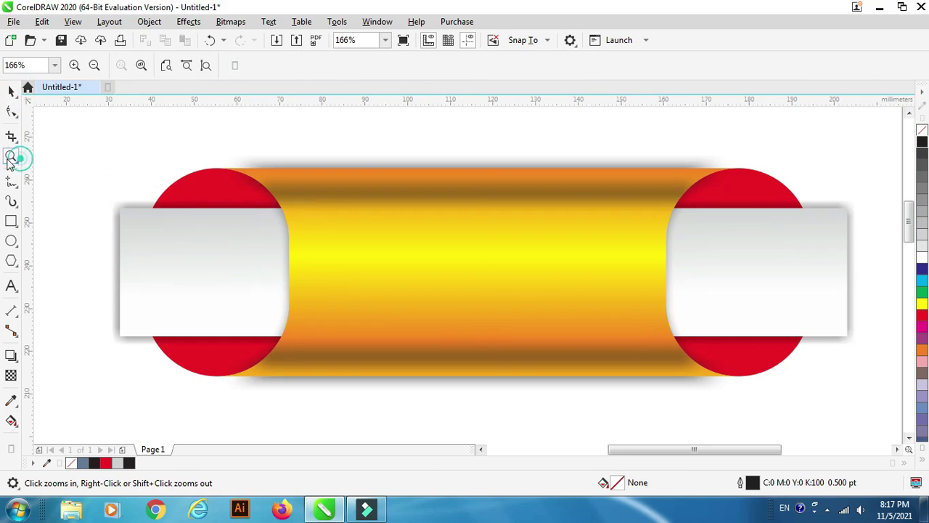
left_click(94, 66)
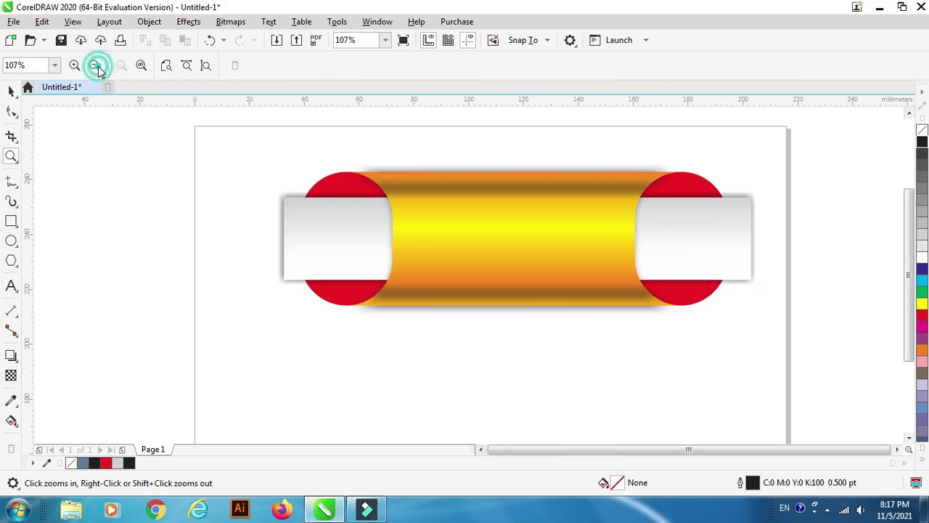
left_click(94, 65)
left_click(11, 91)
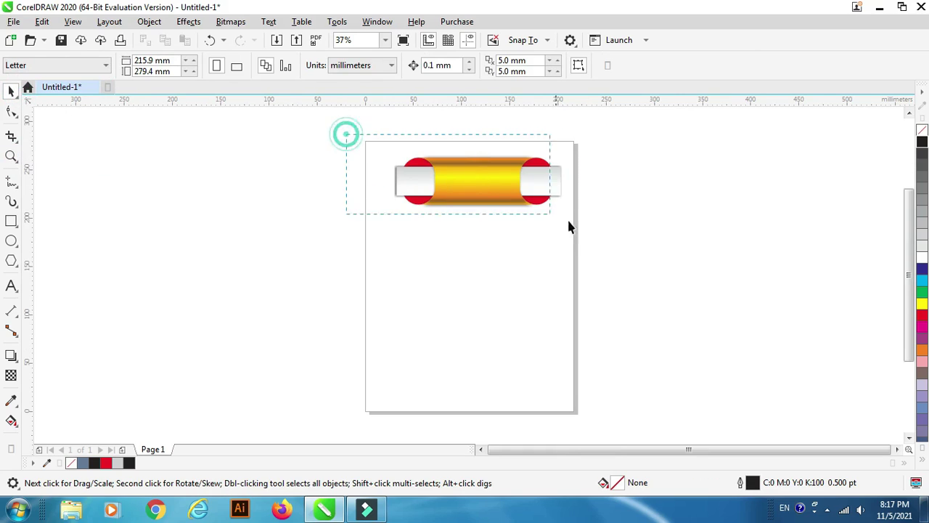
left_click_drag(568, 227, 584, 231)
left_click_drag(477, 182, 471, 245)
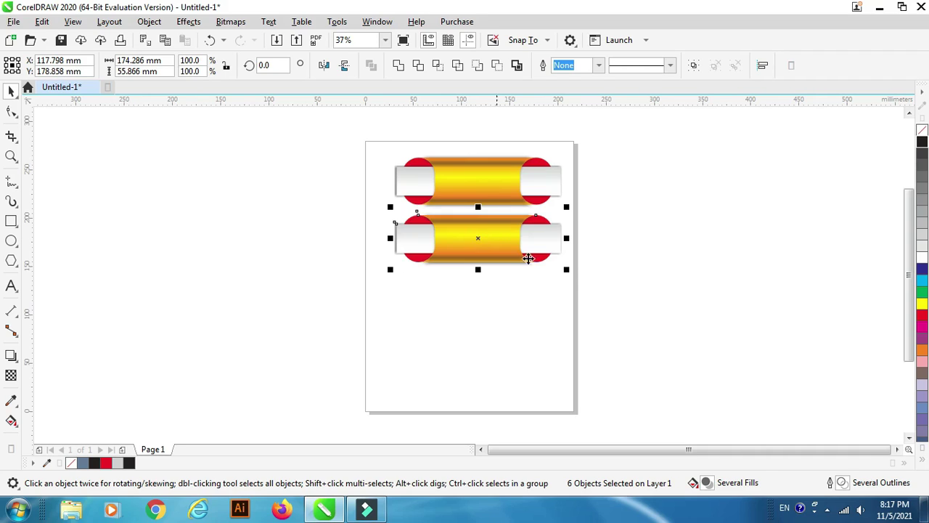
key("ctrl+r")
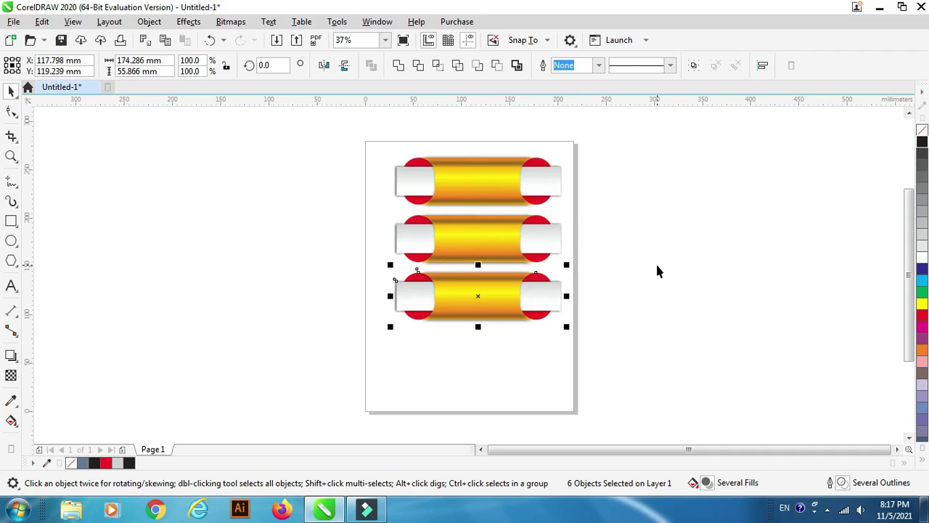
key("ctrl+r")
left_click(657, 266)
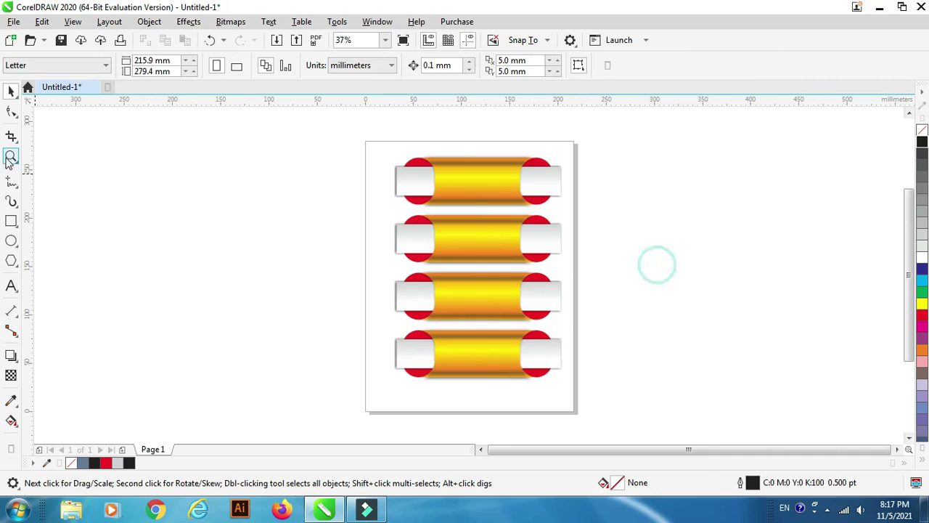
- Recolour the gradient of the second banner's middle section to dark blue at the start and cyan at the end
left_click(11, 156)
left_click_drag(302, 182, 649, 295)
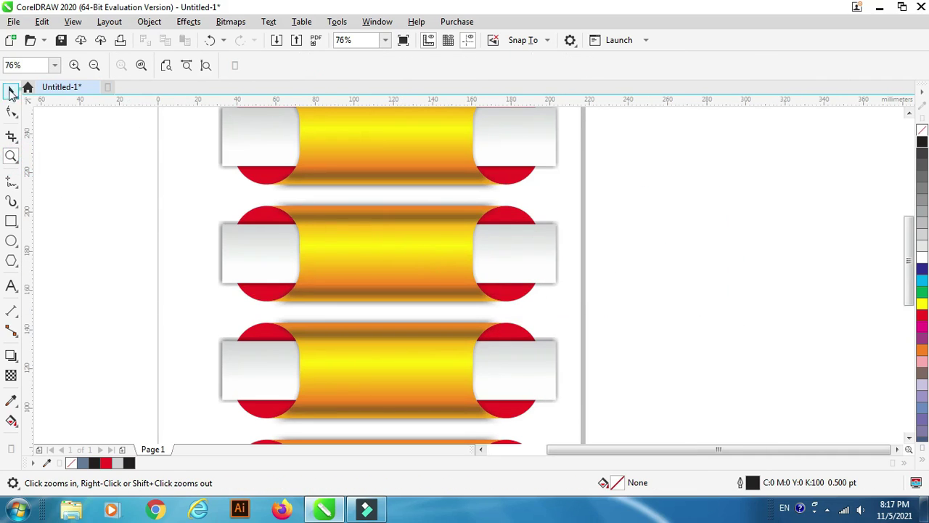
left_click(11, 90)
left_click(431, 258)
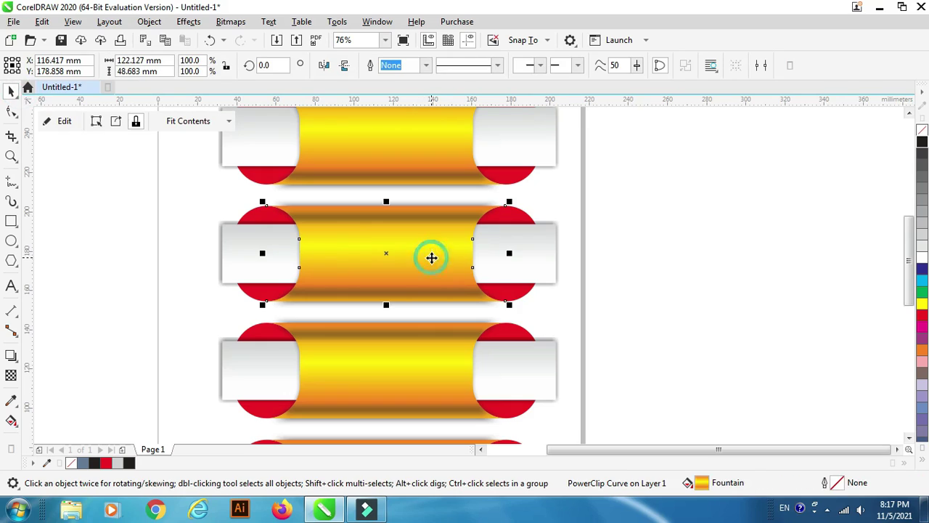
left_click(11, 421)
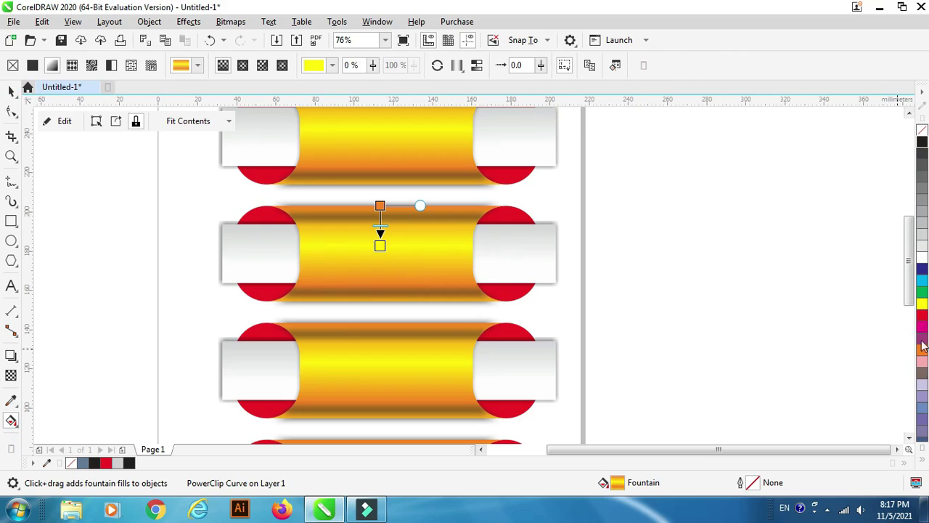
left_click_drag(923, 272, 380, 206)
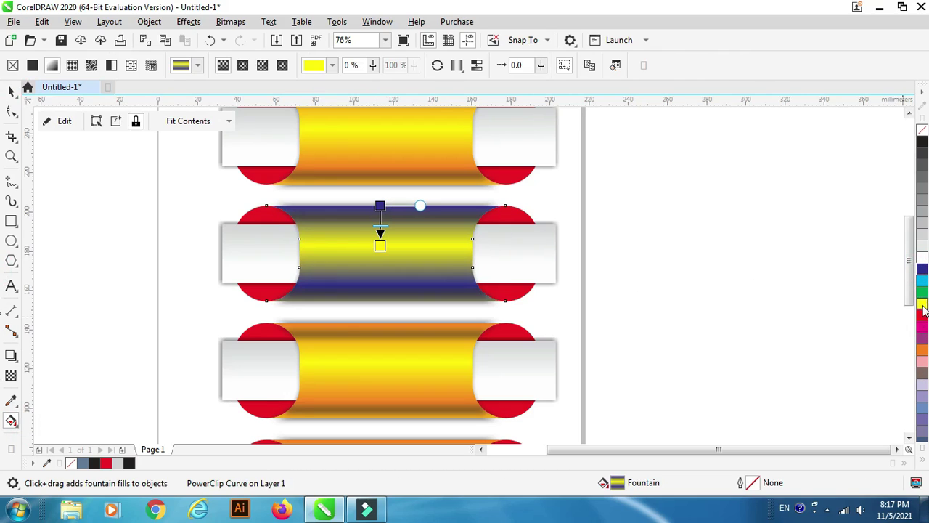
left_click_drag(919, 281, 379, 246)
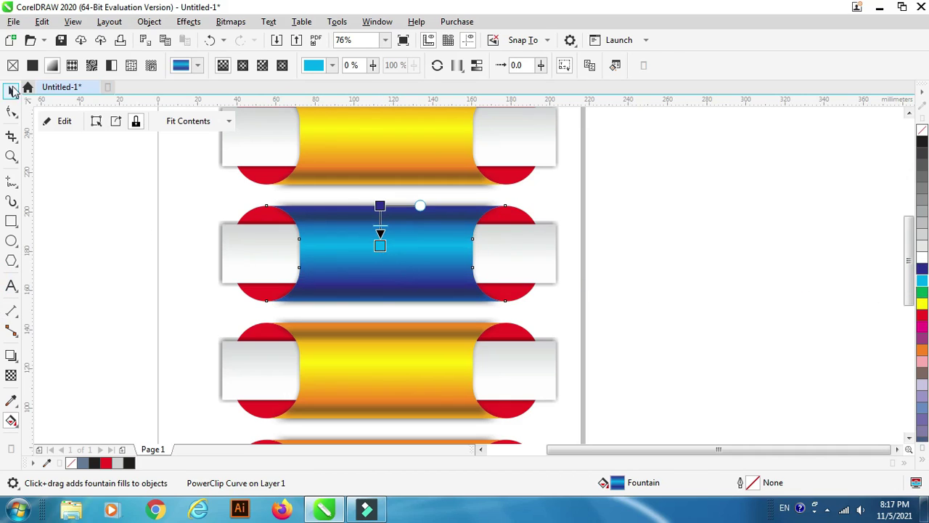
- Fill both rounded ends of the second banner with light purple (C:40 M:40 Y:0 K:0)
left_click(11, 90)
left_click(529, 294)
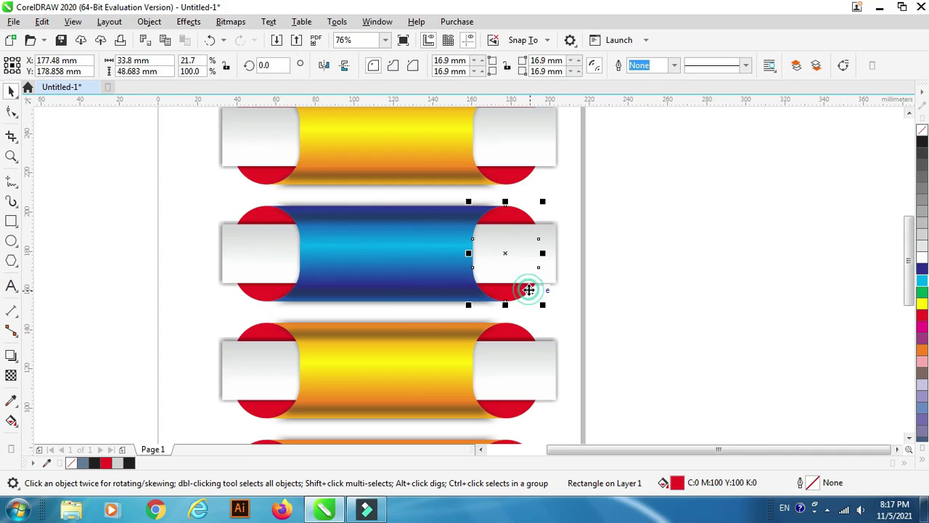
left_click(923, 398)
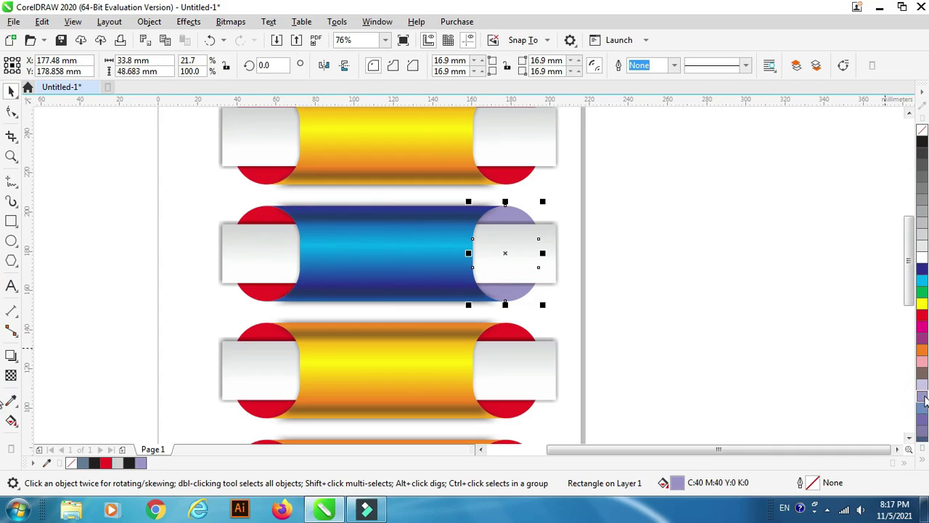
left_click(243, 294)
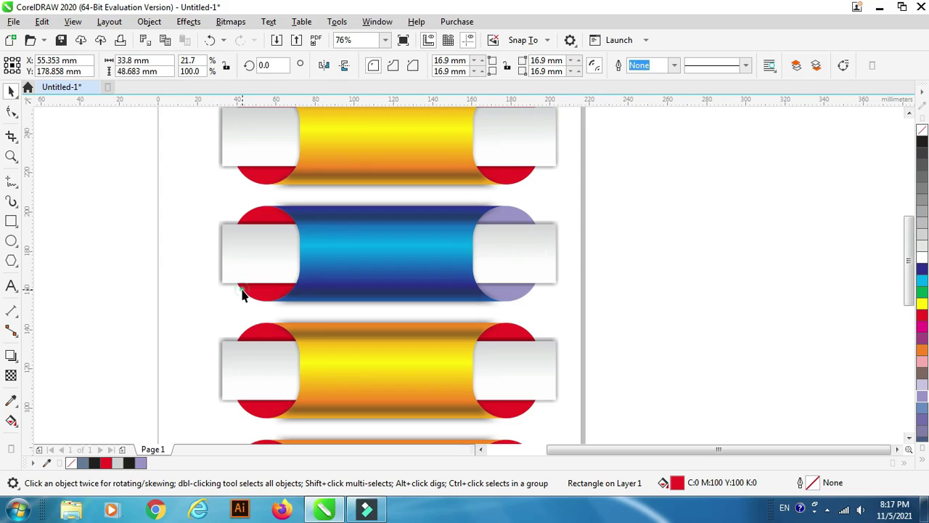
left_click(142, 464)
left_click(100, 347)
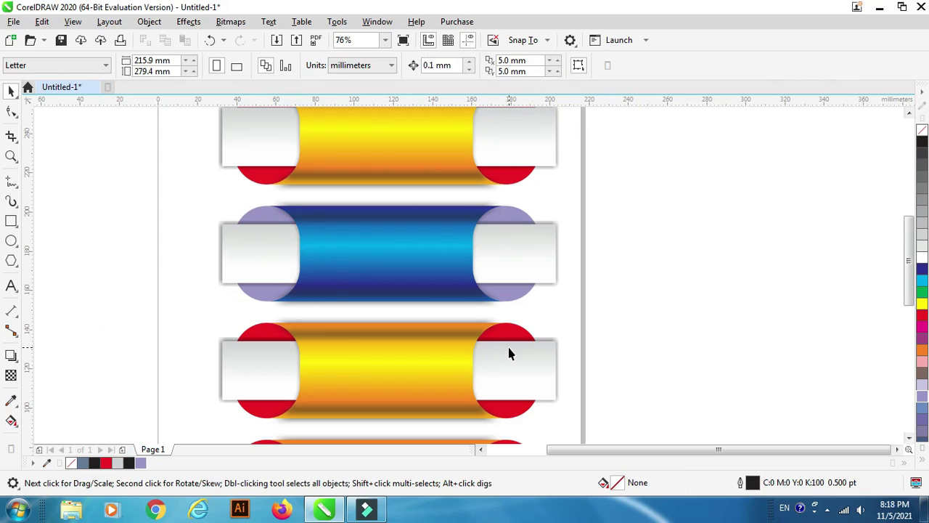
- Recolour the gradient of the third banner's middle section to red at the start and magenta at the end
left_click(452, 368)
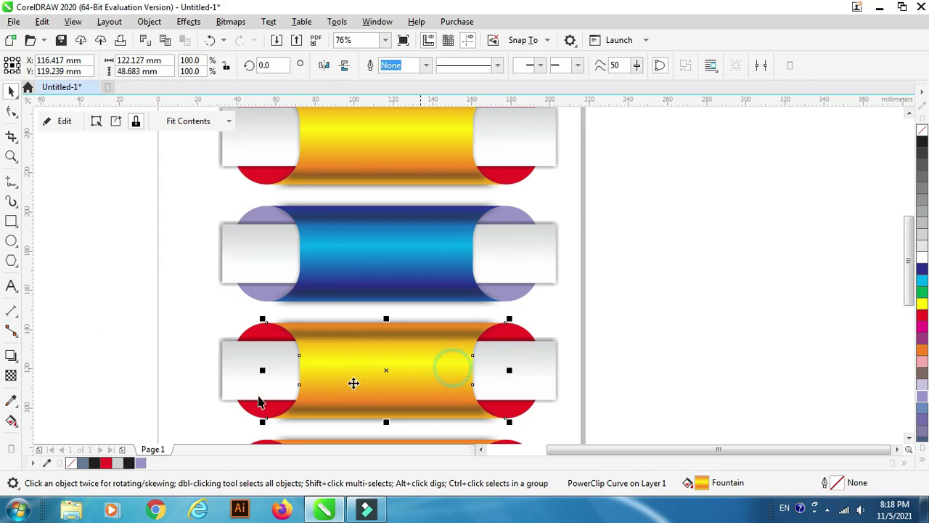
left_click(11, 420)
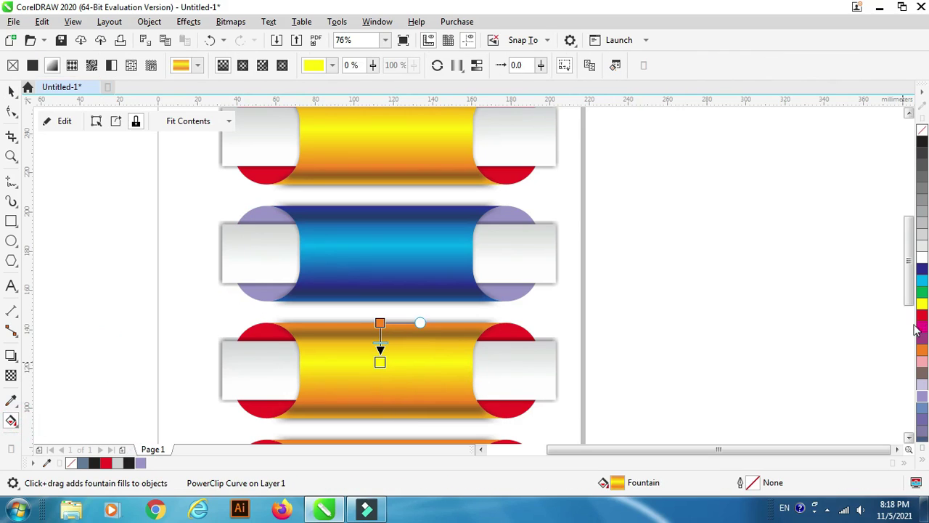
left_click_drag(922, 320, 379, 324)
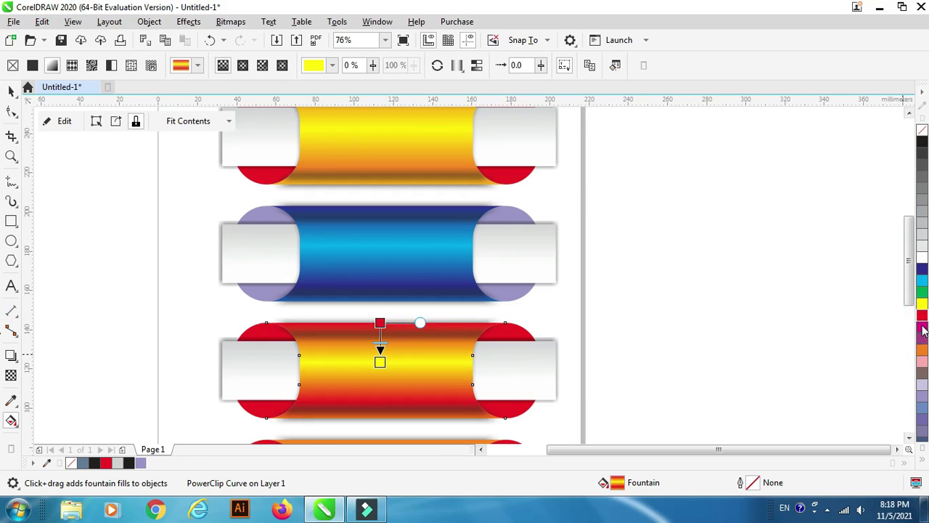
left_click_drag(923, 332, 378, 361)
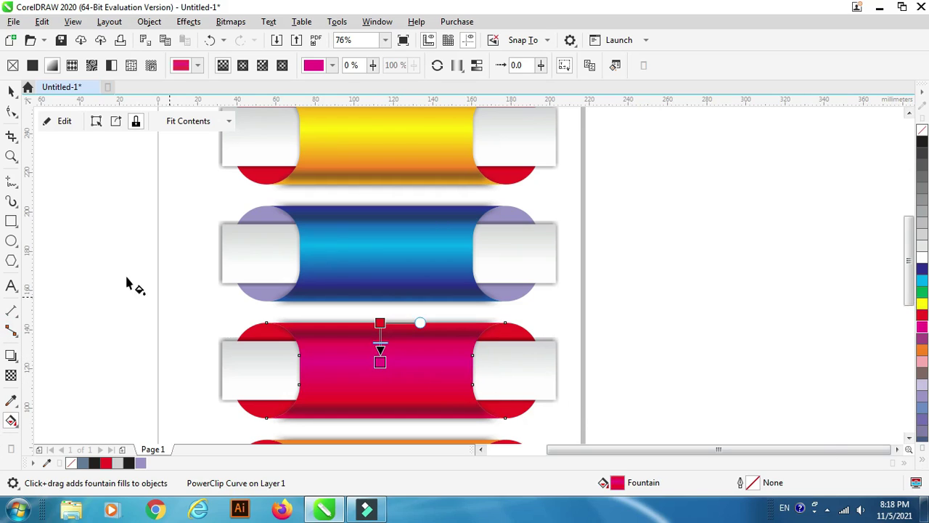
- Fill both rounded ends of the third banner with crimson (C:0 M:100 Y:60 K:0) from the default palette
left_click(12, 90)
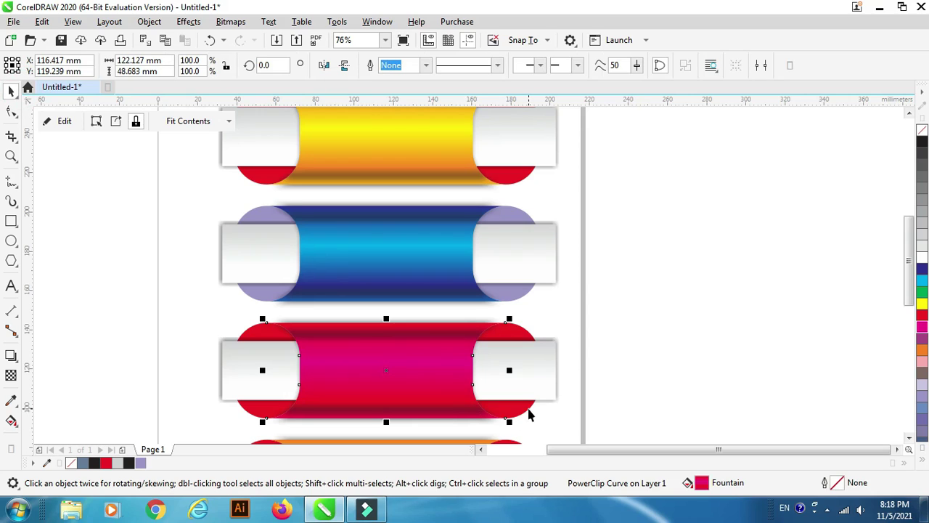
left_click(531, 411)
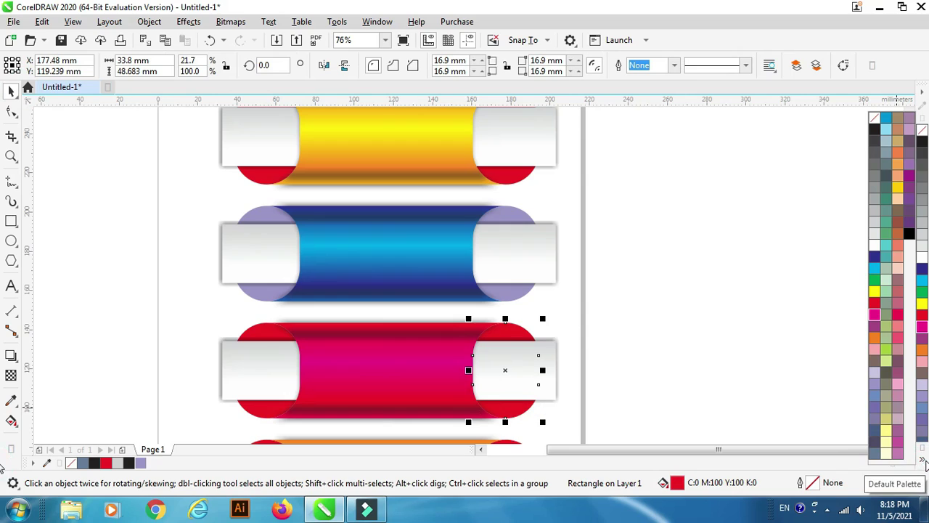
left_click(898, 319)
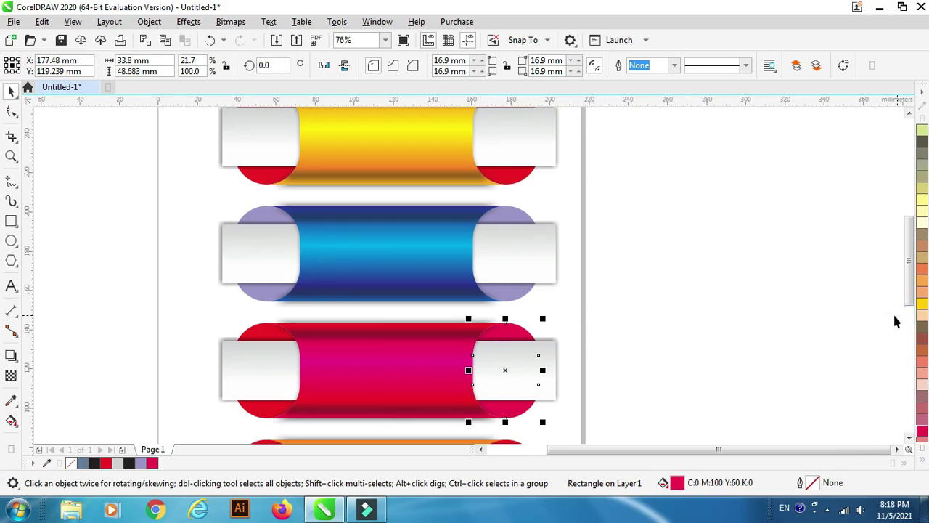
left_click(247, 411)
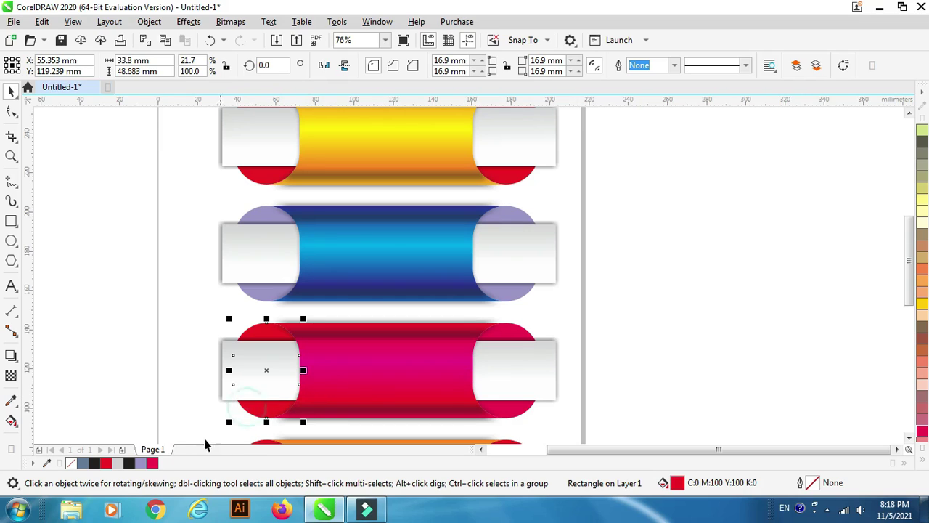
left_click(153, 465)
left_click(664, 347)
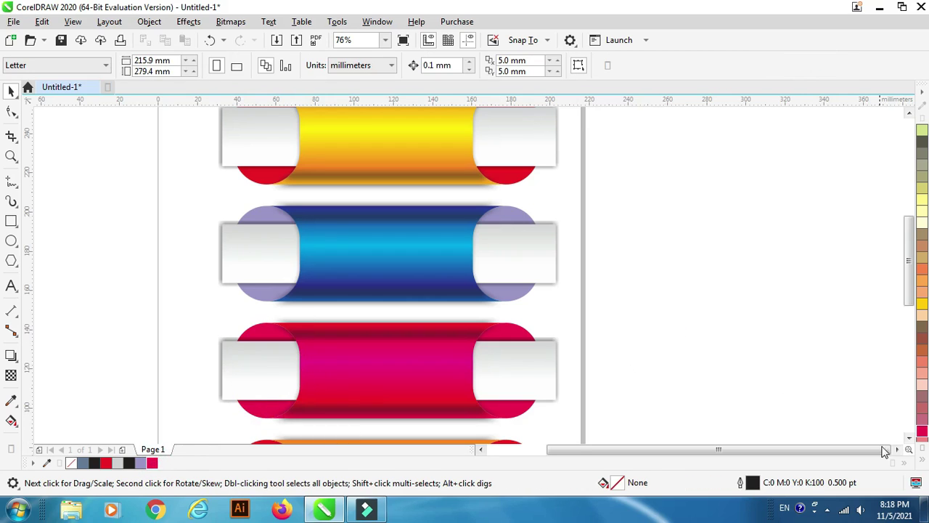
- Recolour the gradient of the fourth banner's middle section to medium green at the start and pale yellow-green at the end
left_click(909, 438)
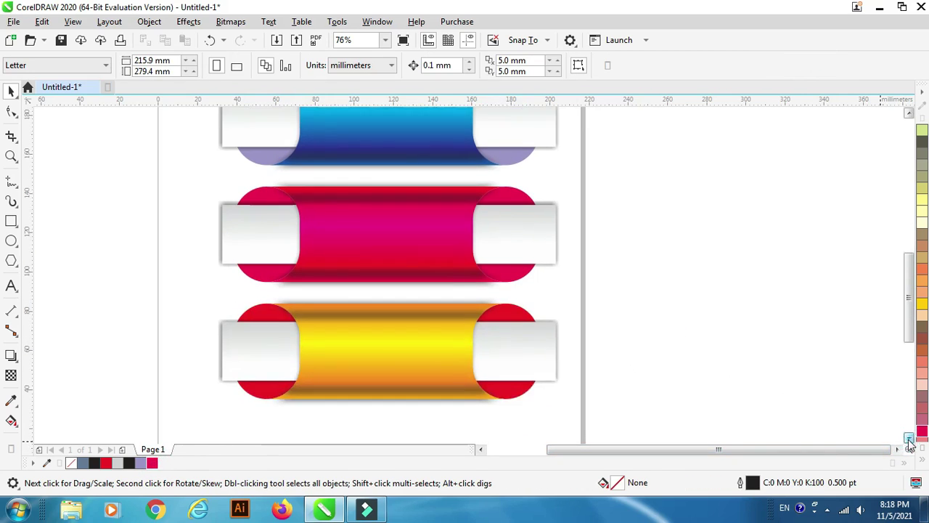
left_click(909, 438)
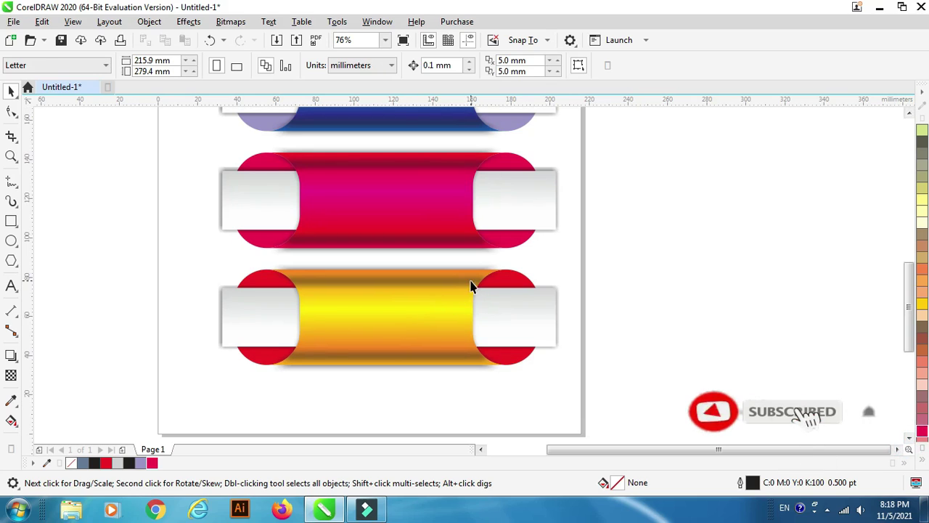
left_click(447, 306)
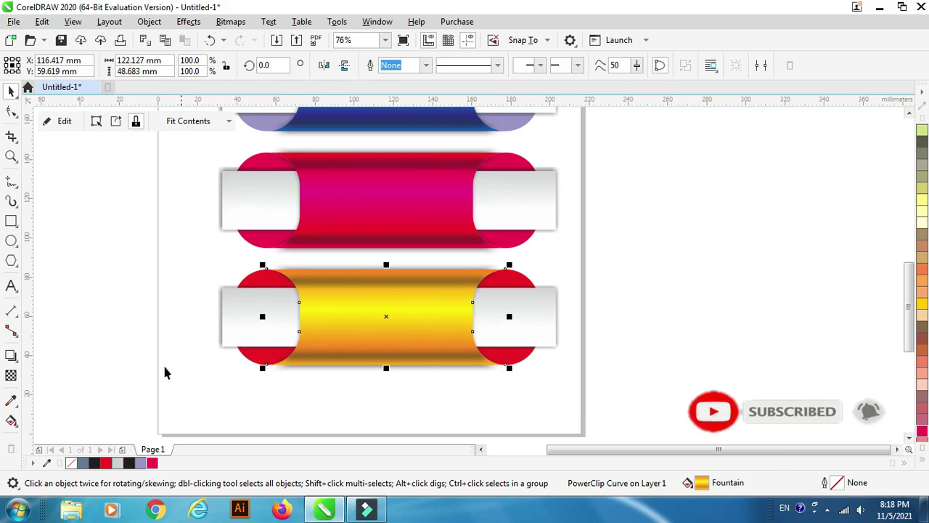
left_click(11, 420)
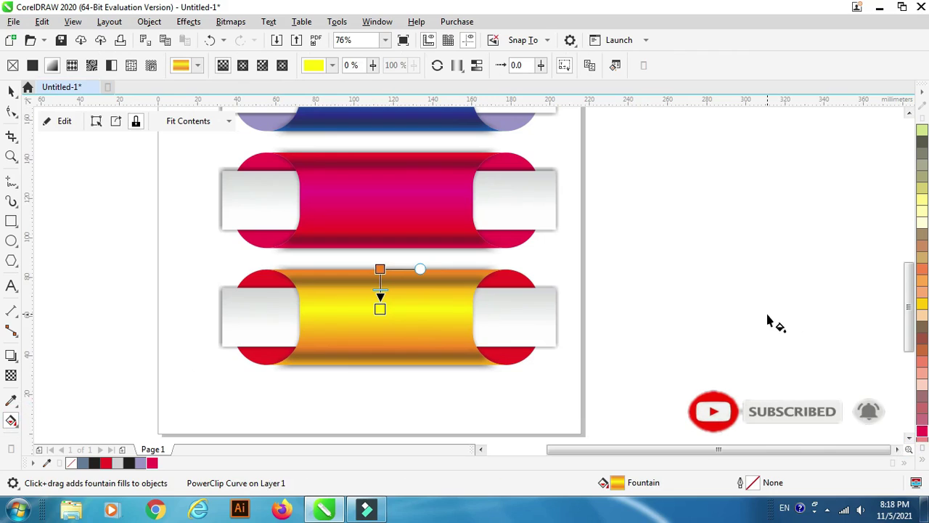
left_click(923, 461)
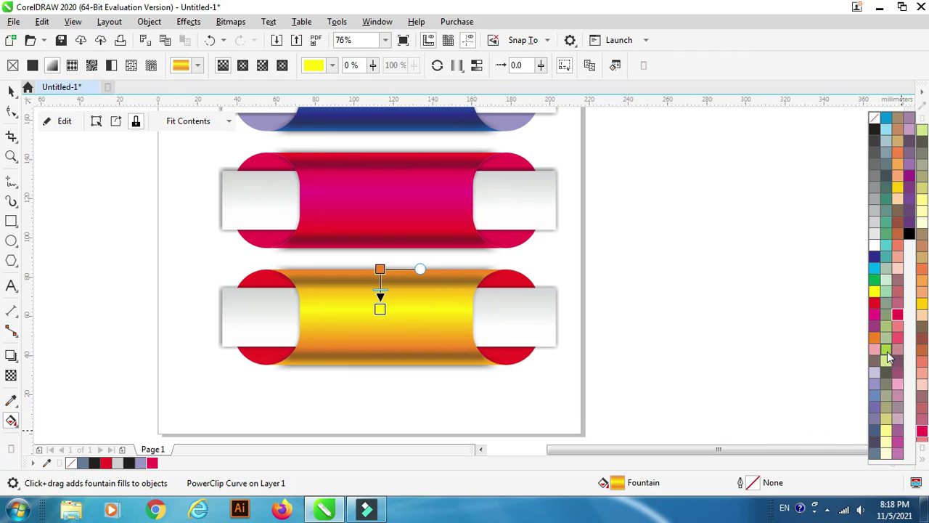
left_click_drag(886, 351, 381, 270)
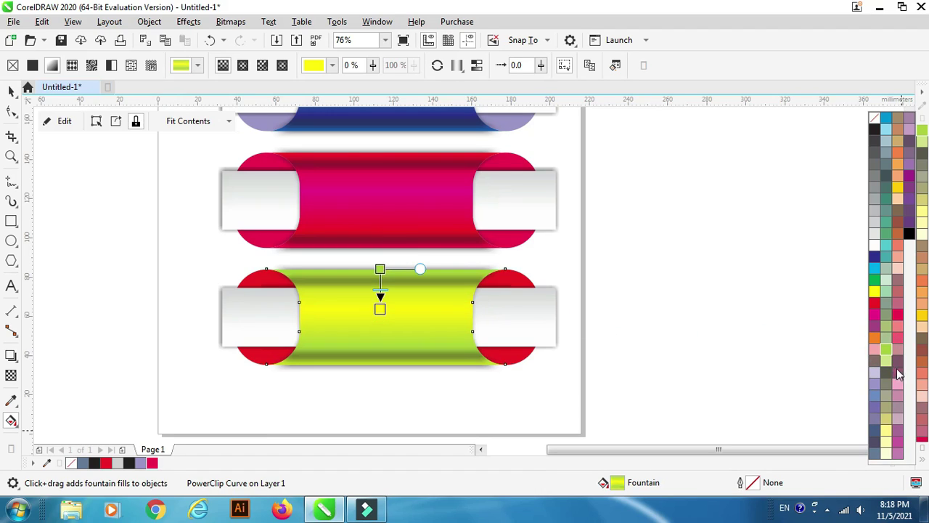
left_click_drag(886, 360, 384, 313)
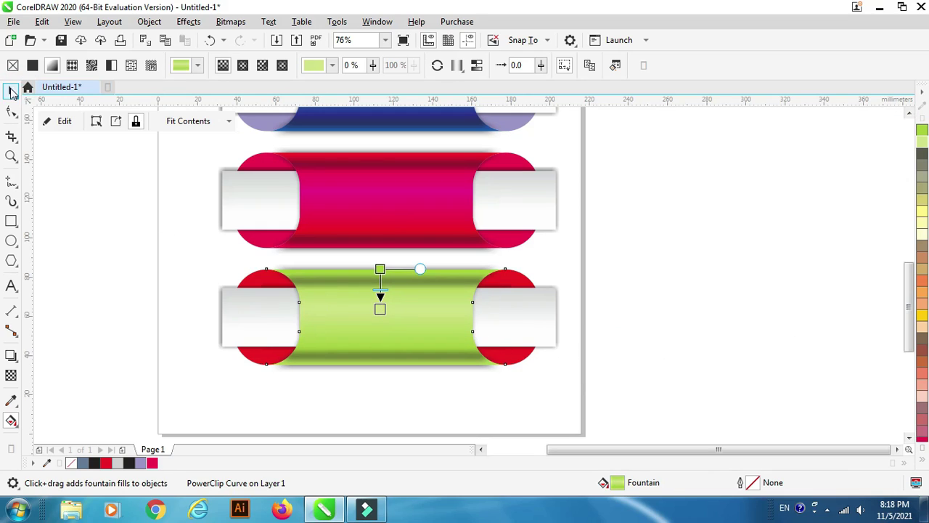
- Fill both rounded ends of the fourth banner with pale yellow (C:0 M:0 Y:40 K:0)
left_click(12, 91)
left_click(527, 283)
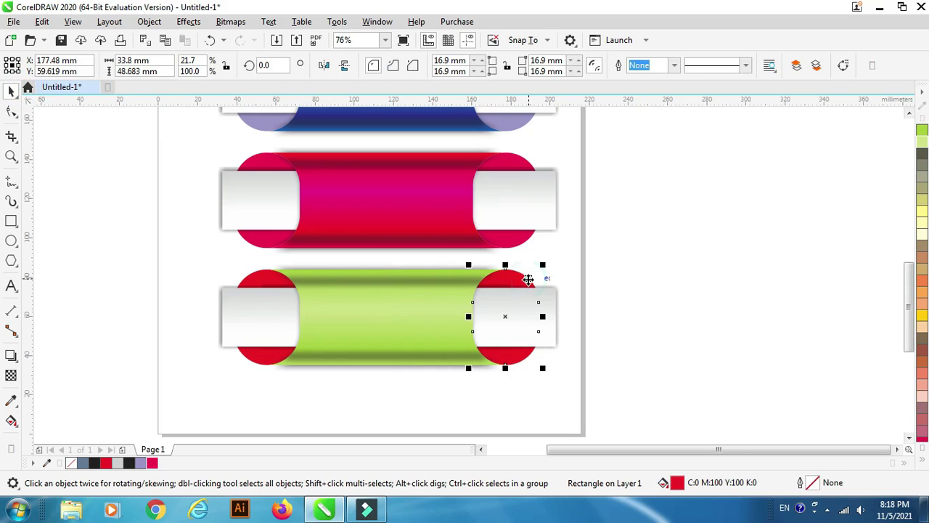
left_click(922, 222)
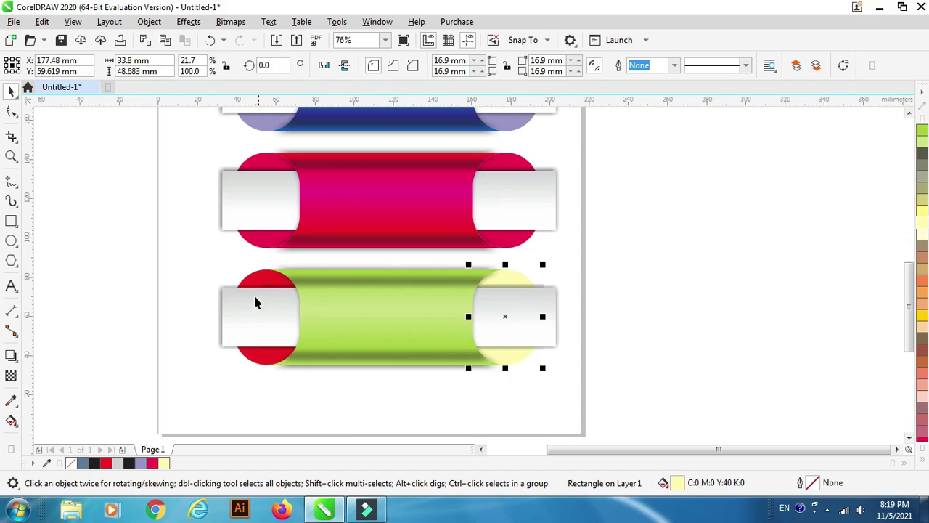
left_click(251, 282)
left_click(163, 462)
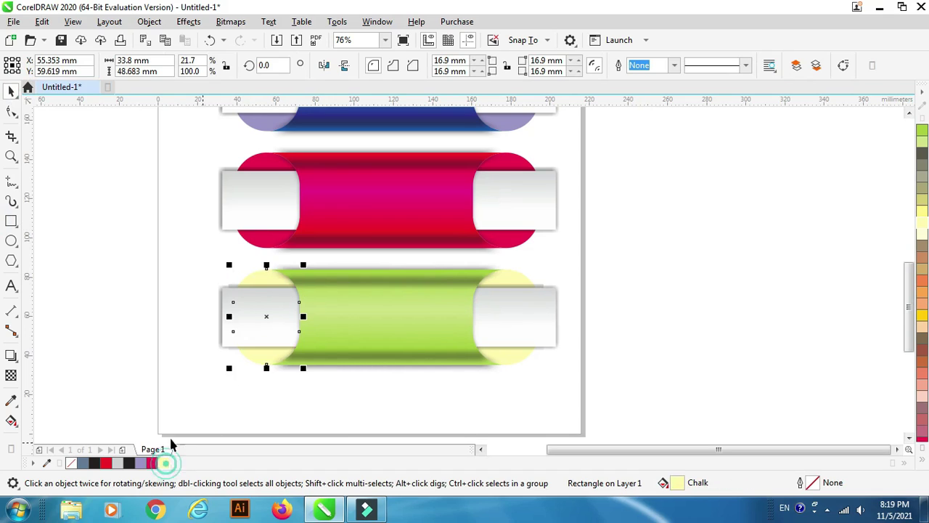
left_click(127, 309)
- Frame the whole page to review all four coloured banners together
left_click(11, 156)
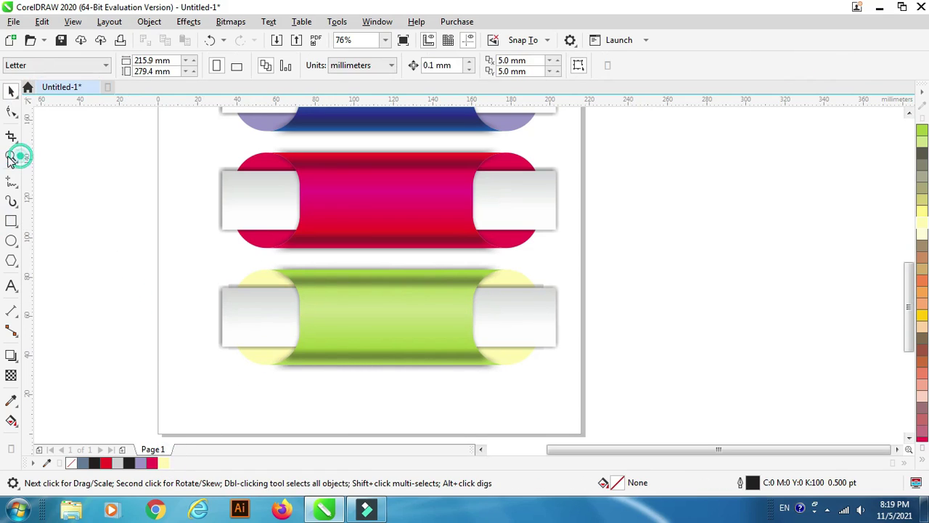
left_click(94, 66)
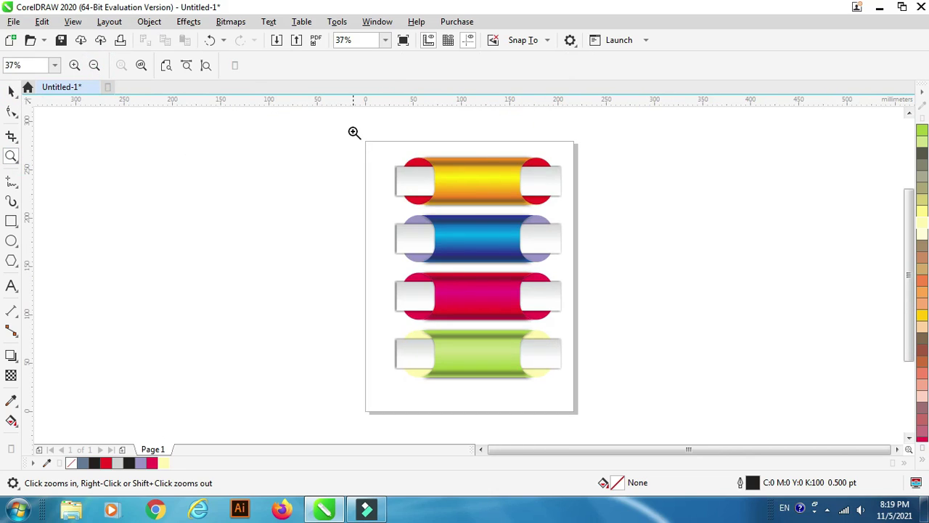
left_click_drag(353, 131, 589, 421)
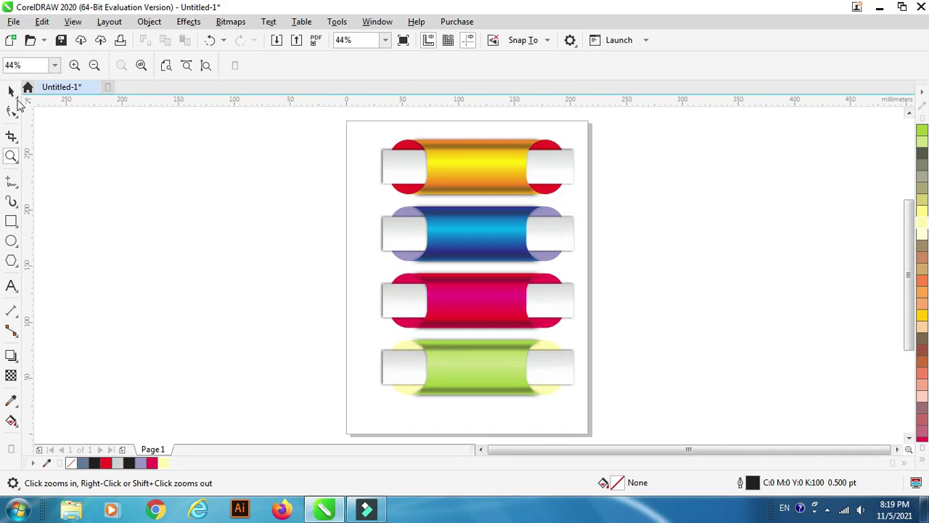
left_click(11, 91)
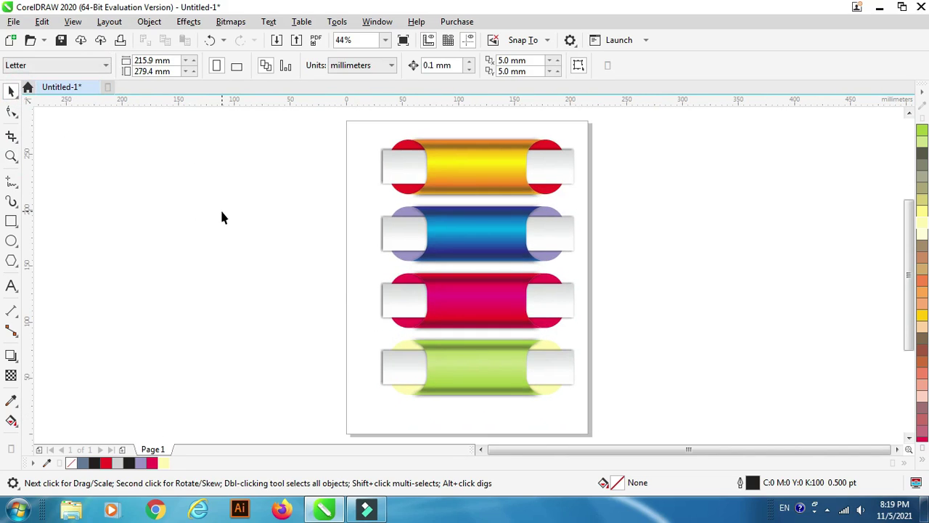